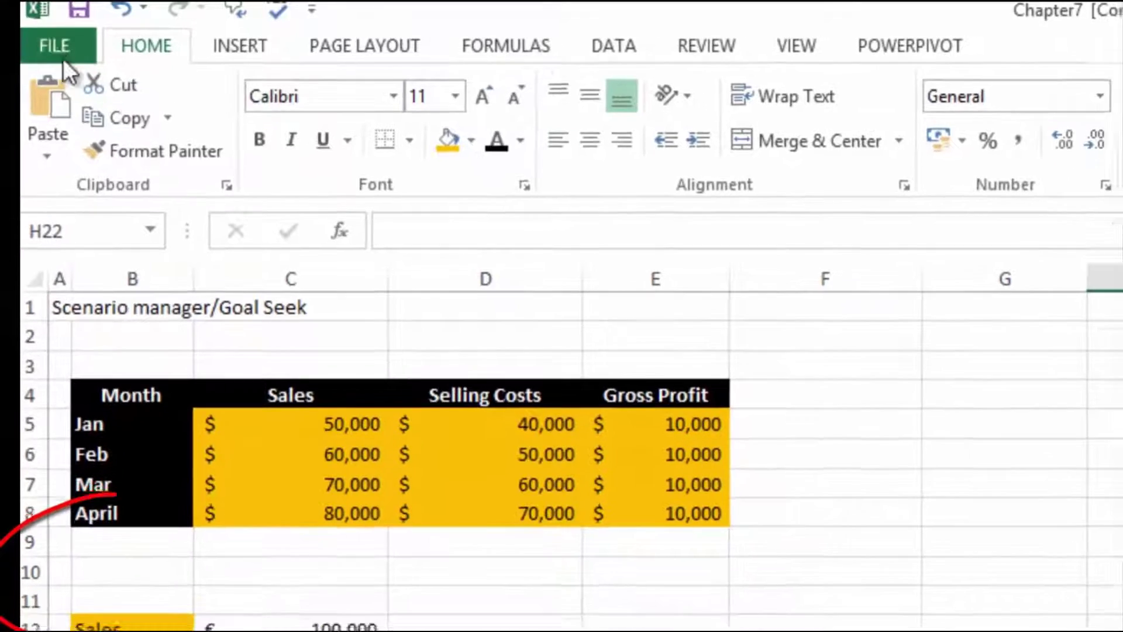
Step: Add the Scenario command from All Commands to Excel's Quick Access Toolbar
left_click(51, 59)
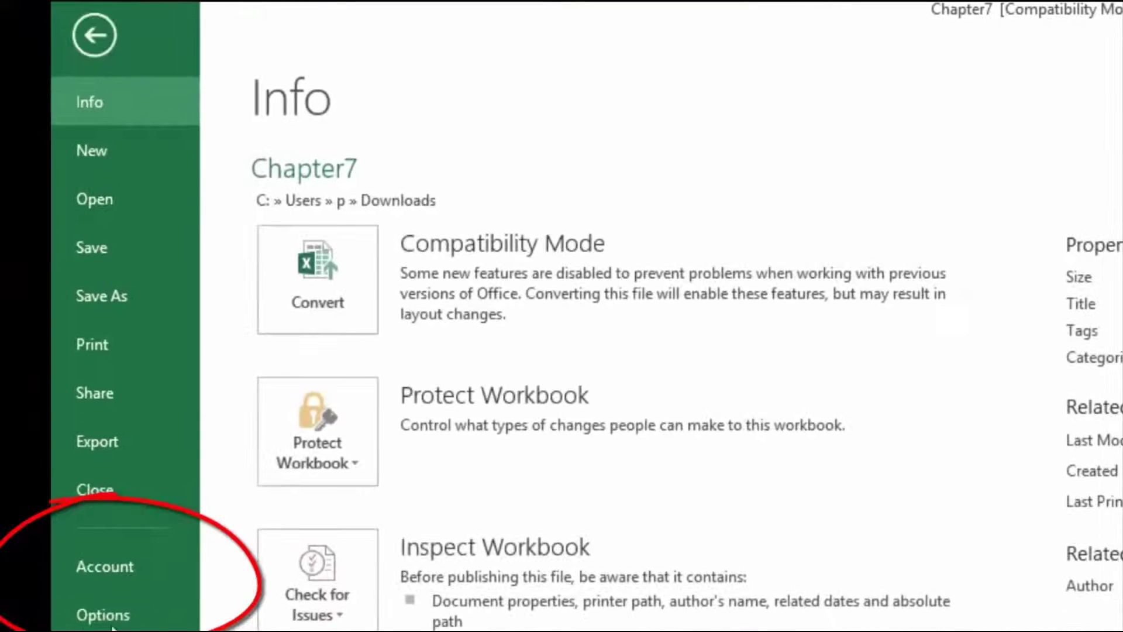
left_click(113, 617)
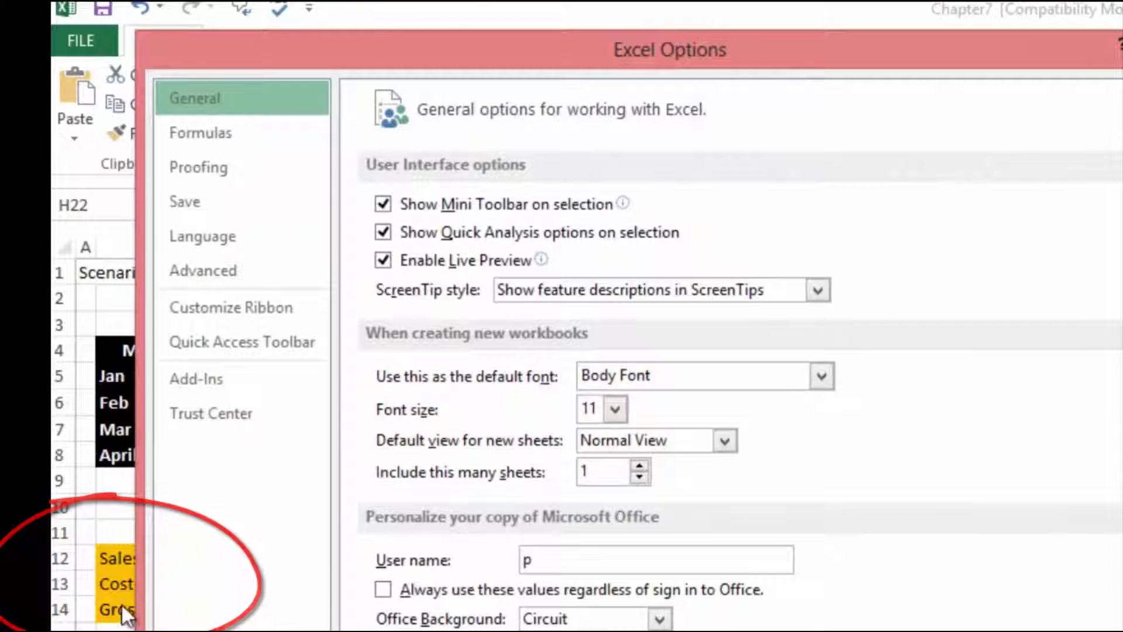
left_click(277, 348)
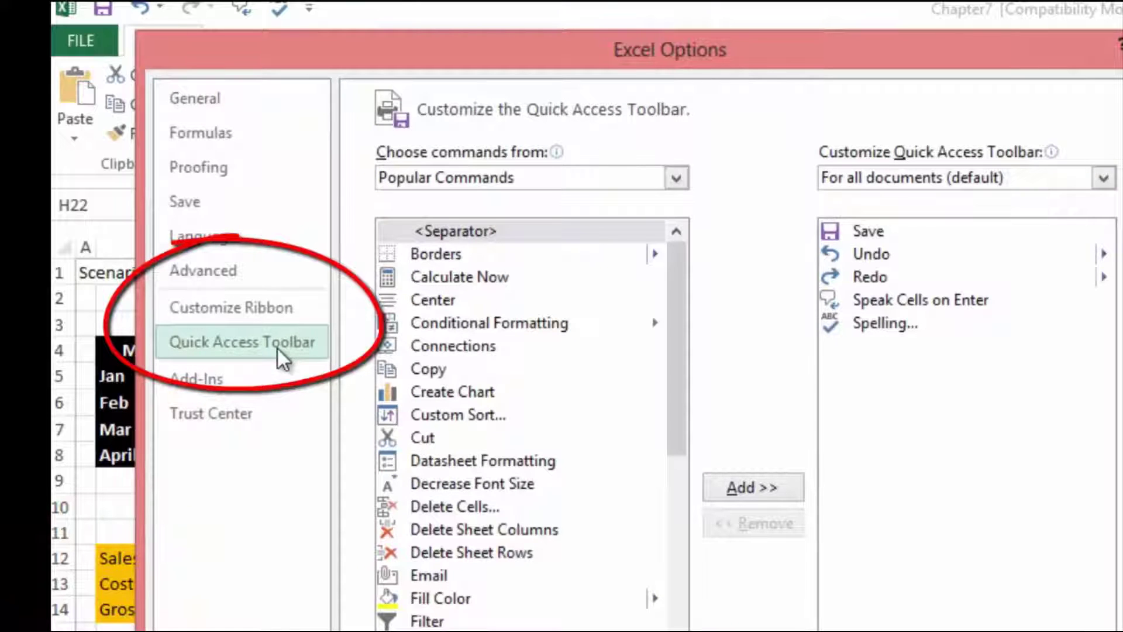
left_click(677, 179)
left_click(541, 253)
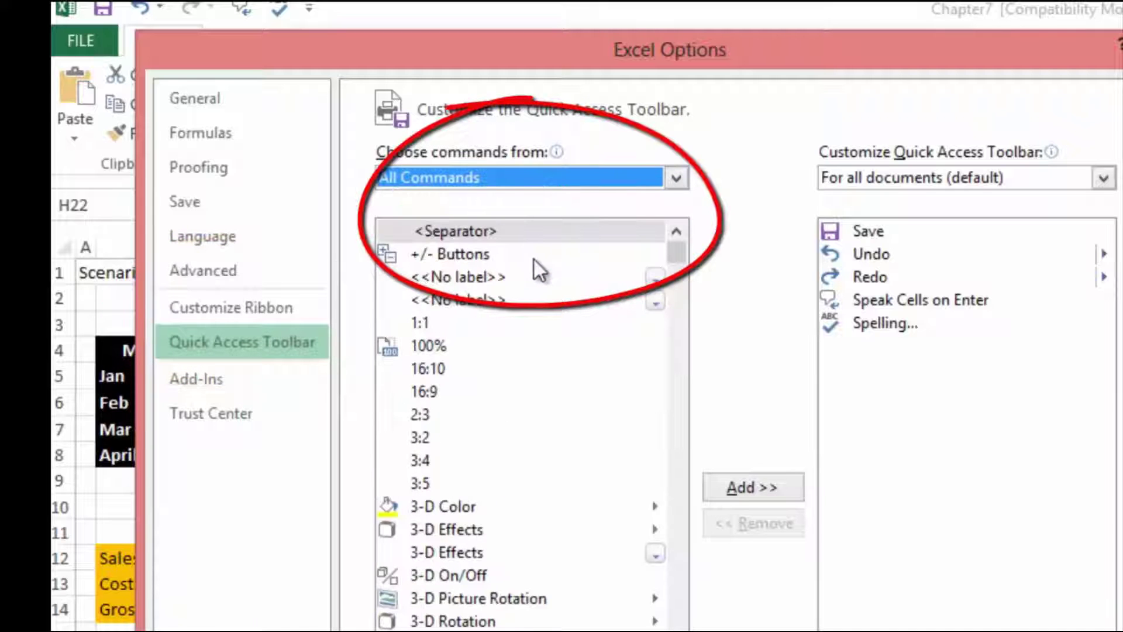
left_click(518, 465)
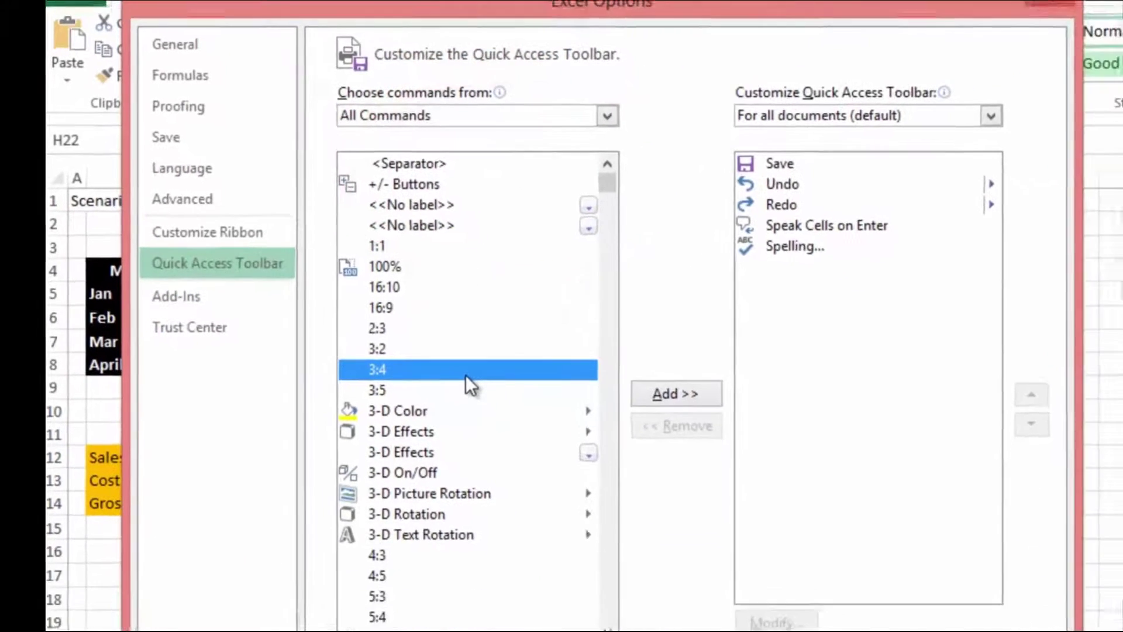
key("c")
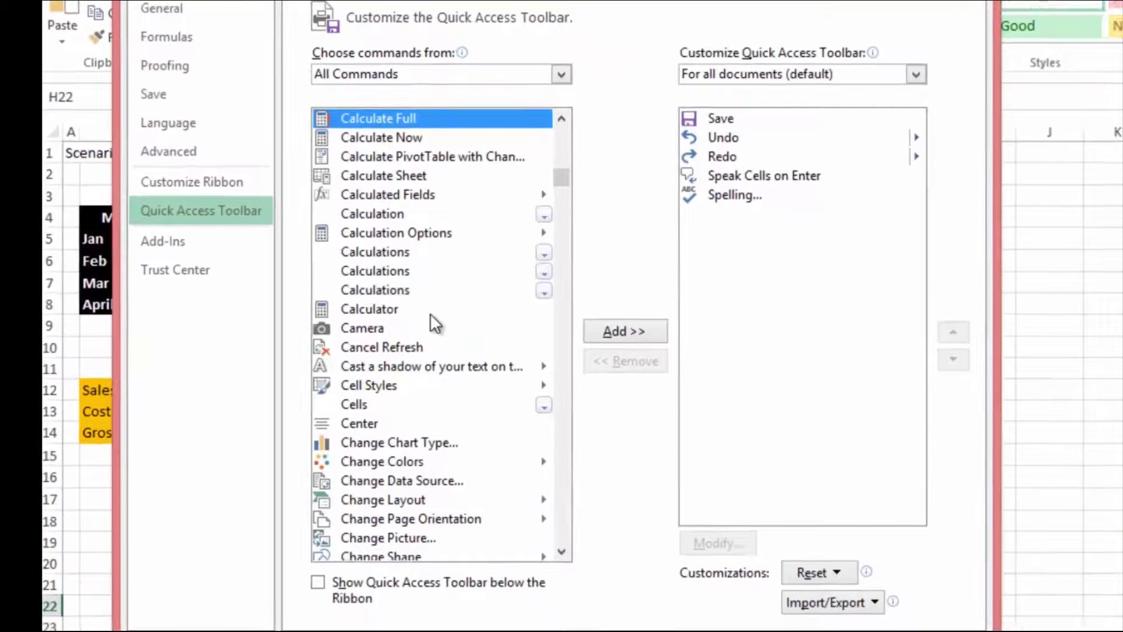
key("s")
scroll(564, 437, "down", 7)
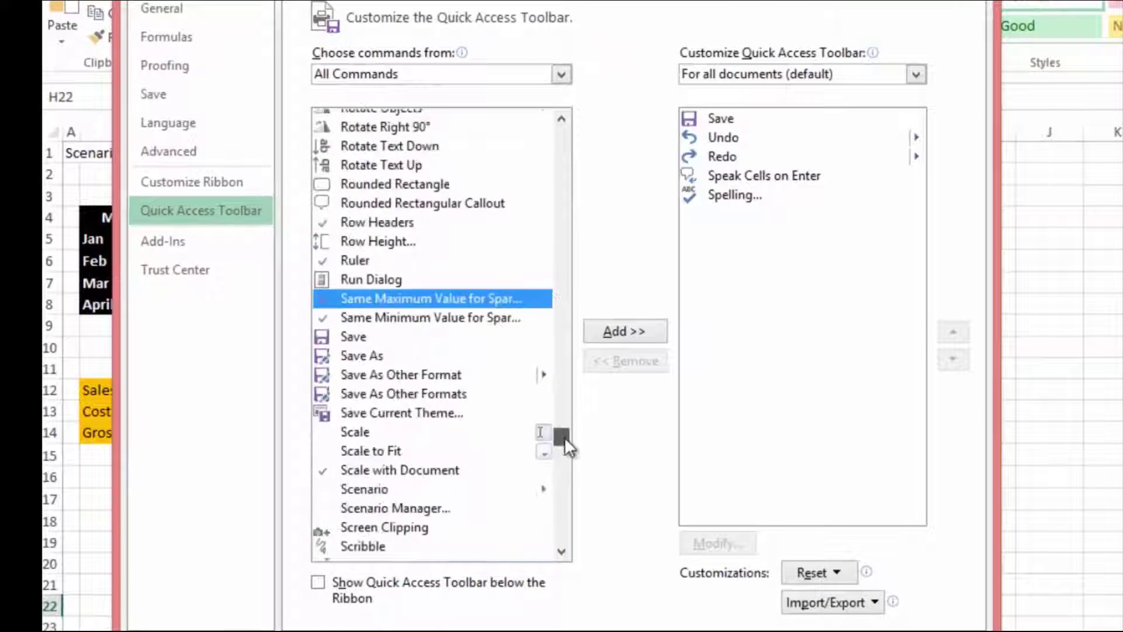
scroll(564, 437, "up", 3)
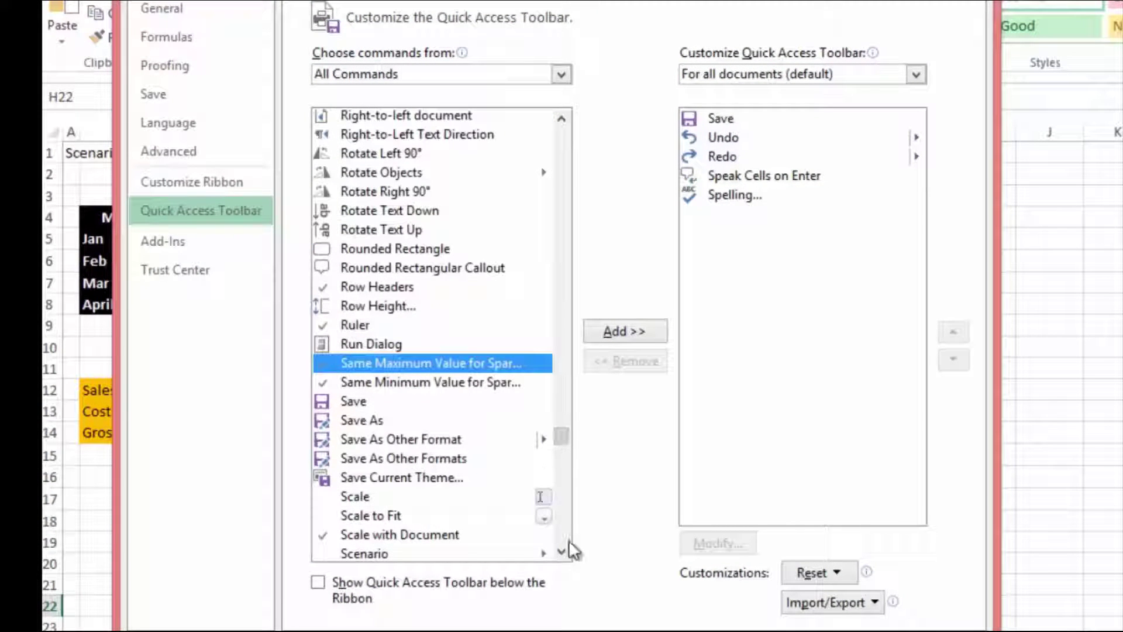
left_click(451, 553)
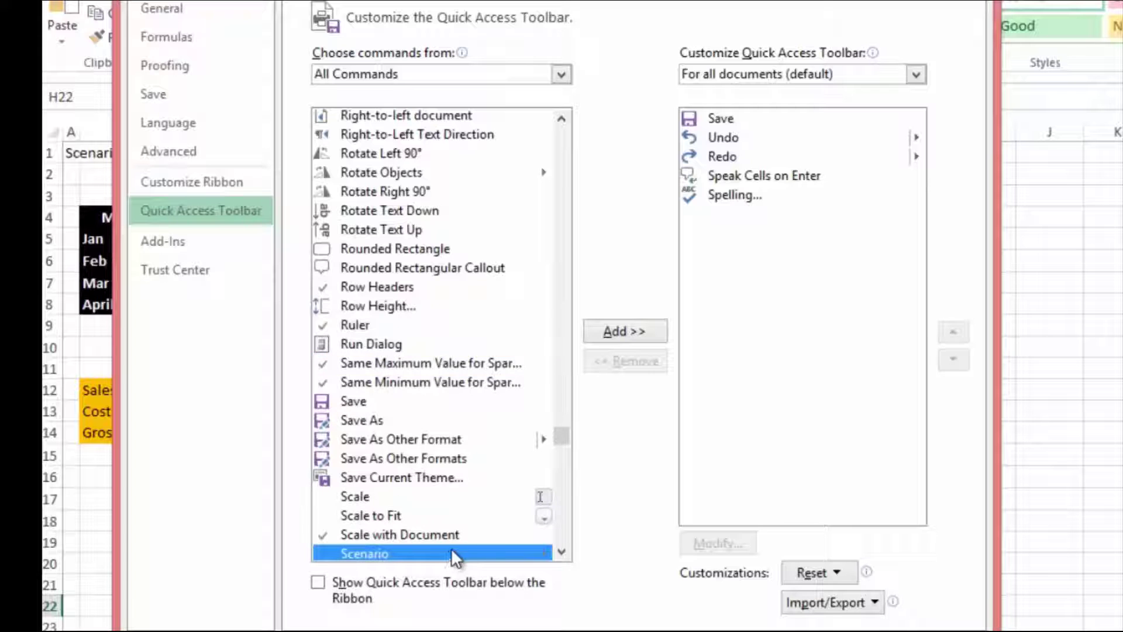
left_click(636, 331)
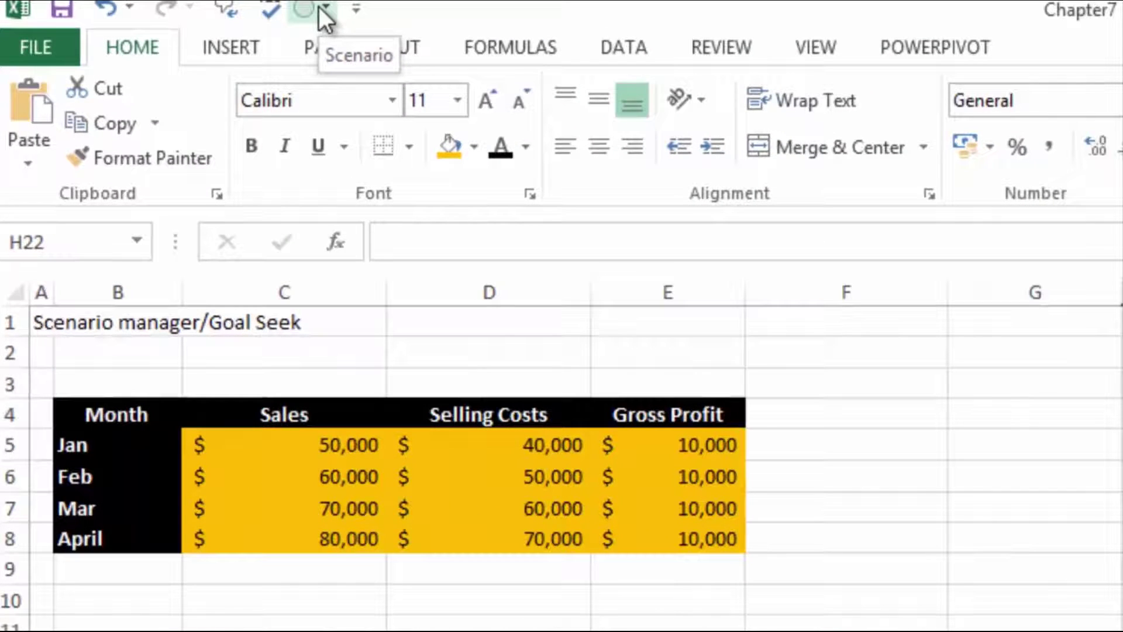
Step: Highlight the Sales range C5:C8 and the Selling Costs range D5:D8 in the table
left_click_drag(518, 445, 513, 525)
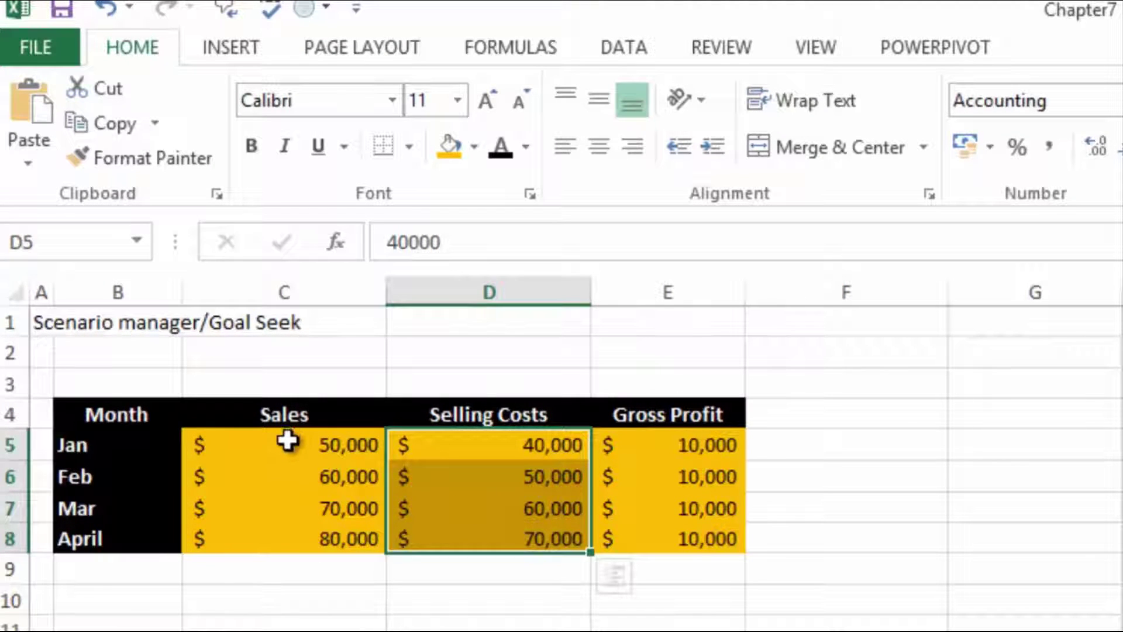
left_click_drag(287, 441, 307, 537)
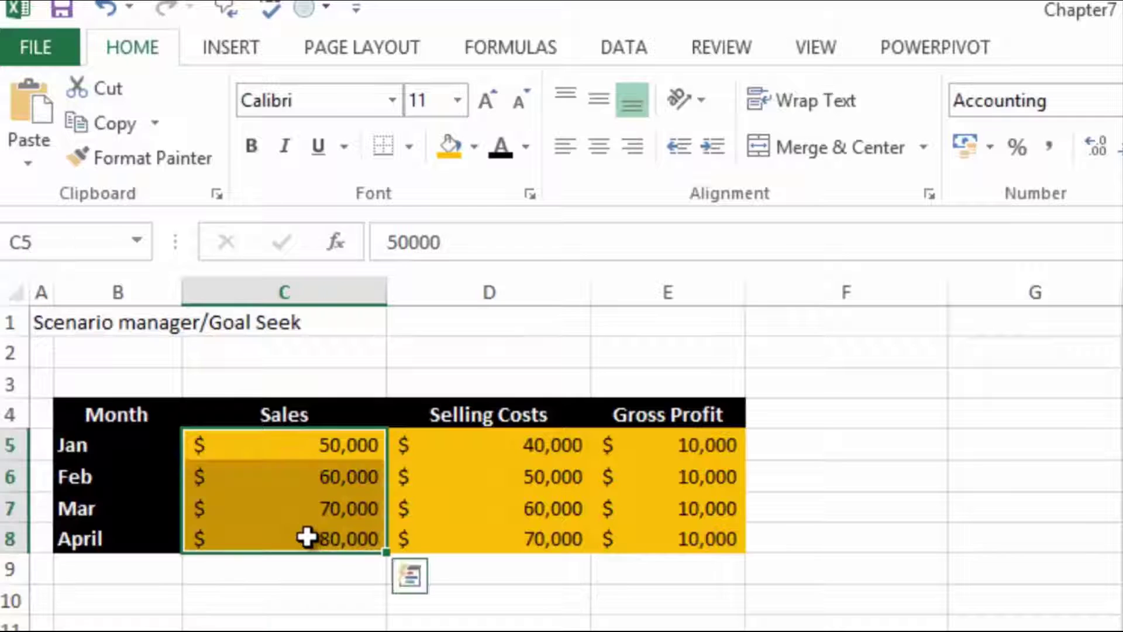
left_click_drag(489, 444, 472, 546)
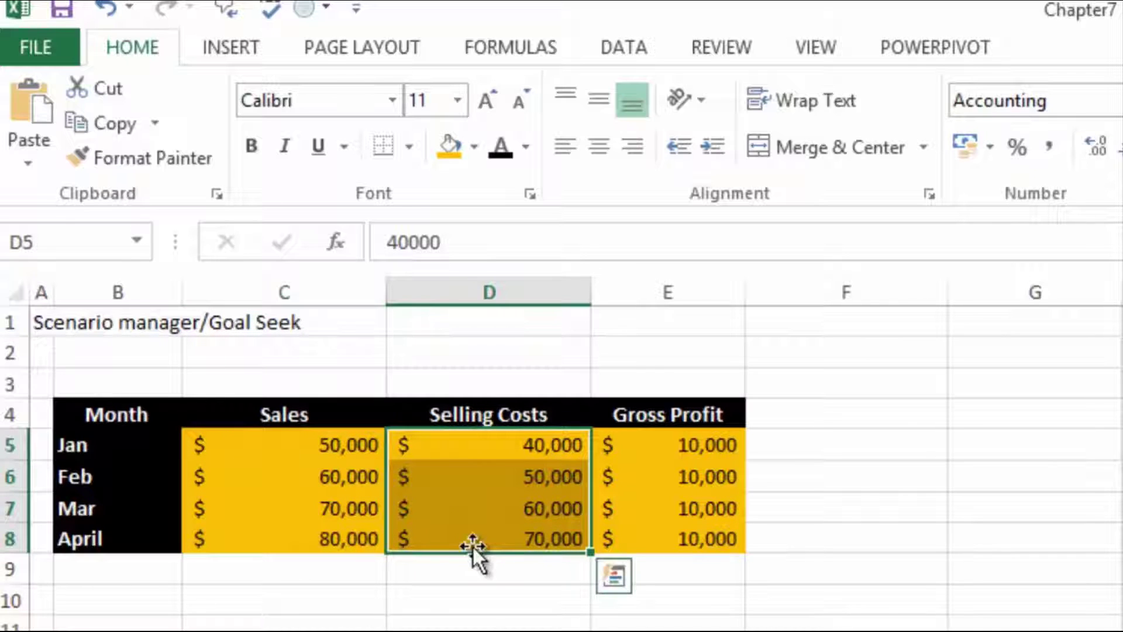
left_click_drag(243, 446, 246, 538)
left_click_drag(458, 456, 483, 550)
scroll(377, 48, "down", 4)
left_click(145, 46)
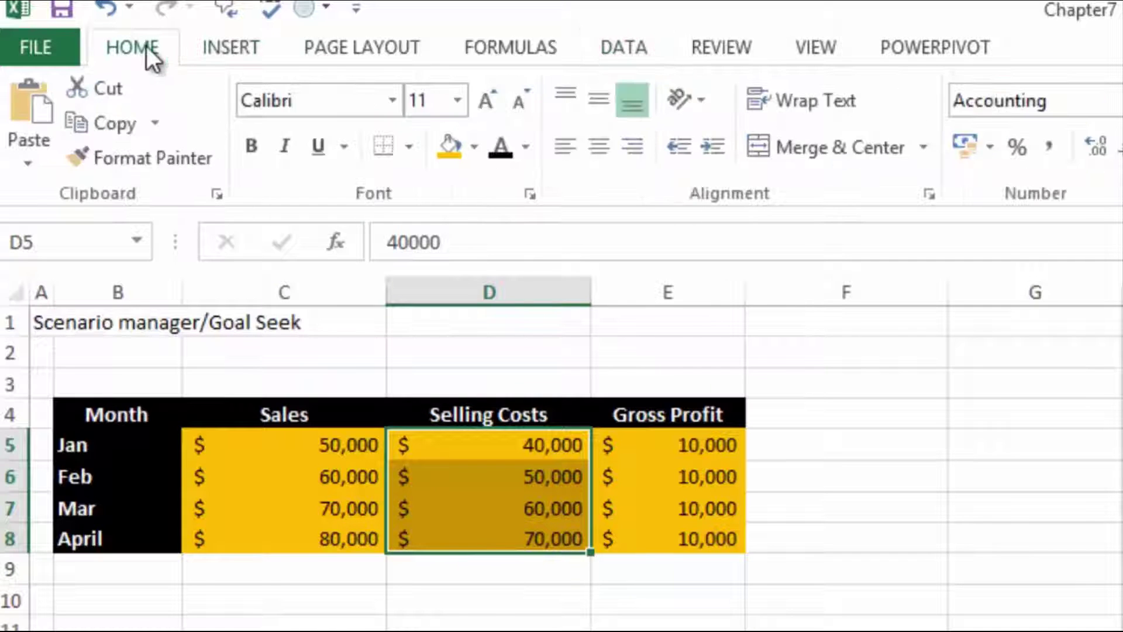
Step: Open Scenario Manager and add a scenario named '10% increase in sales only'
left_click(602, 42)
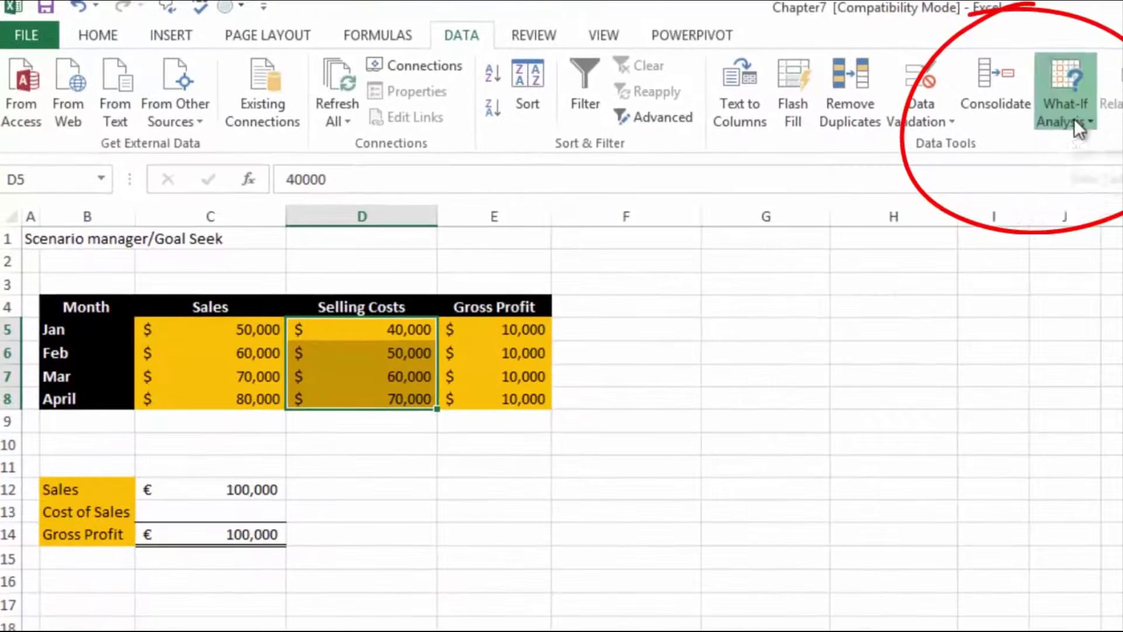
left_click(1079, 126)
left_click(1097, 211)
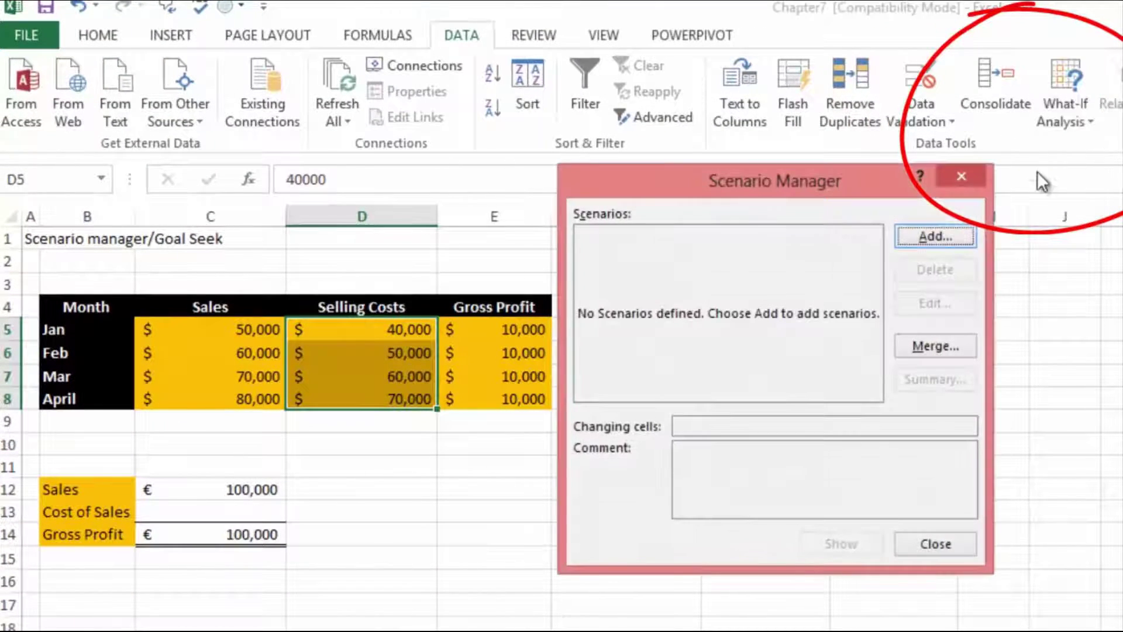
left_click_drag(691, 175, 192, 415)
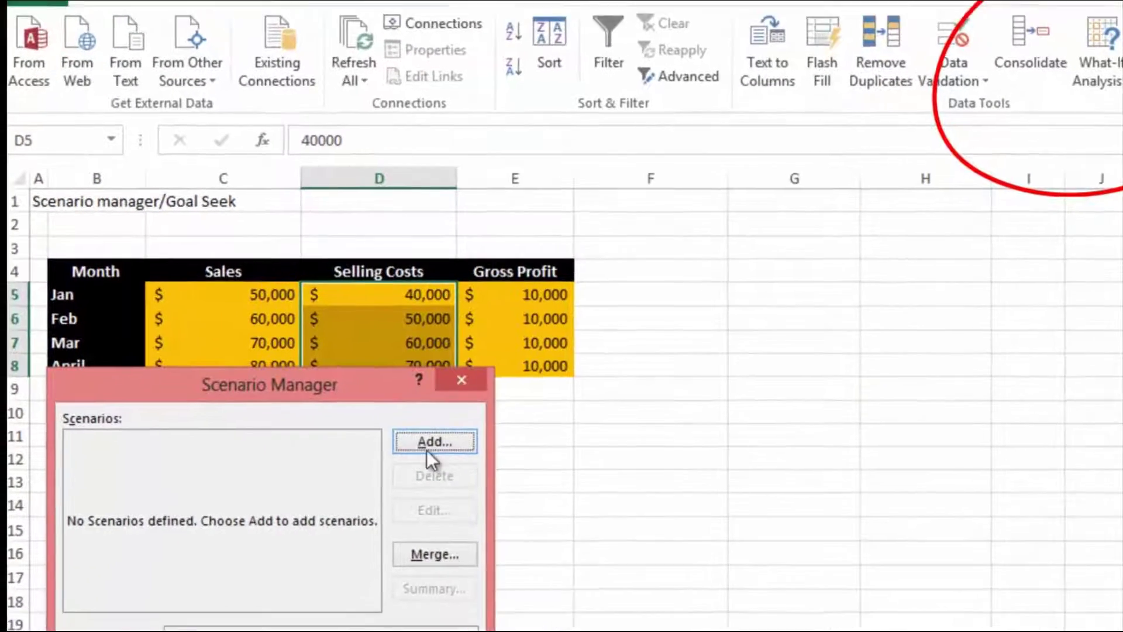
left_click(427, 446)
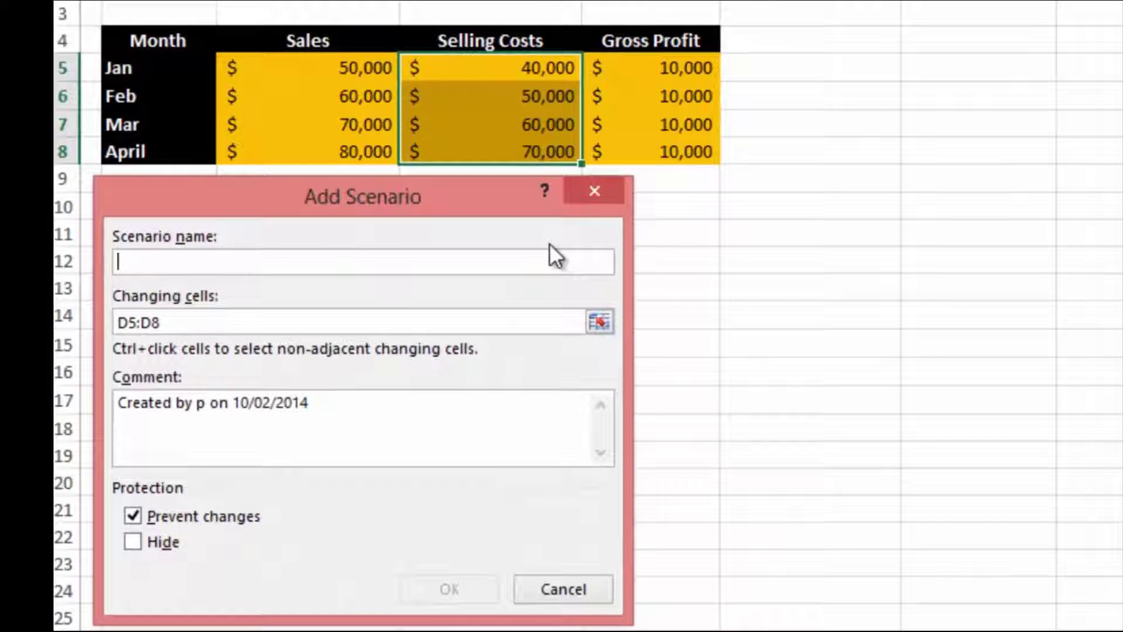
type("10% increase ")
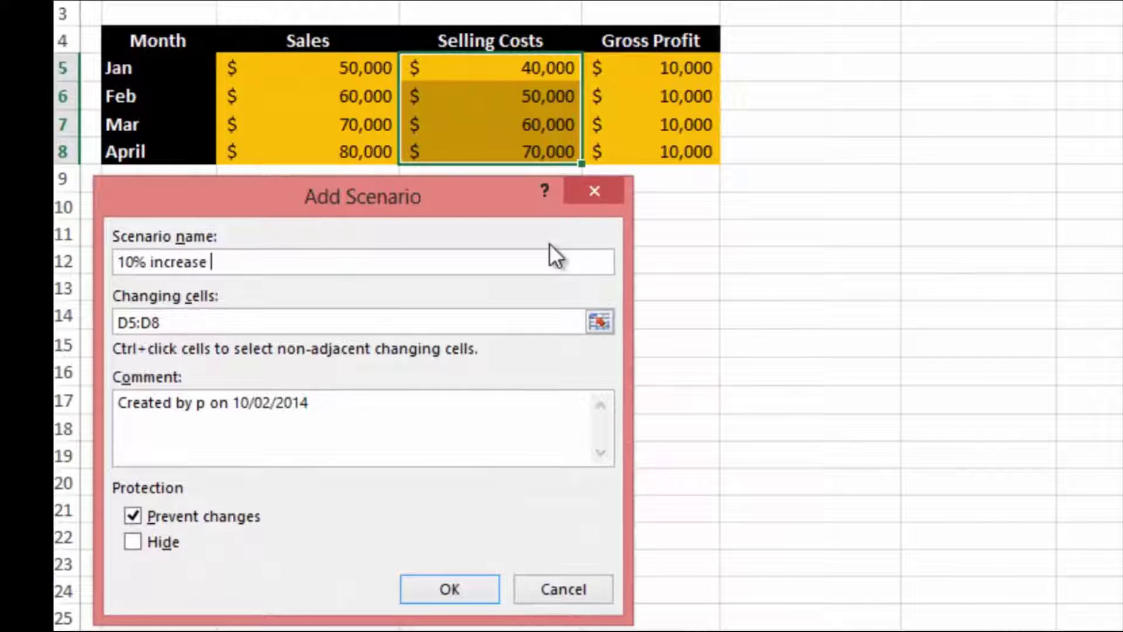
type("in sales only")
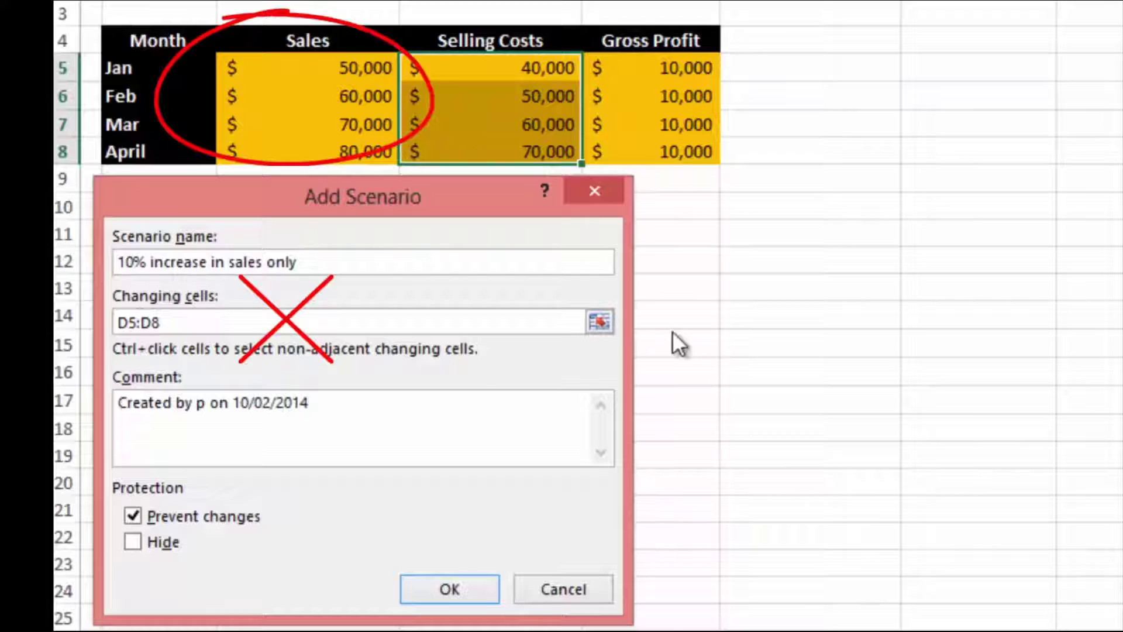
Step: Set the scenario's changing cells to C5:C8 and add a comment about the 10% sales change
left_click(599, 321)
left_click_drag(359, 69, 358, 145)
key("Return")
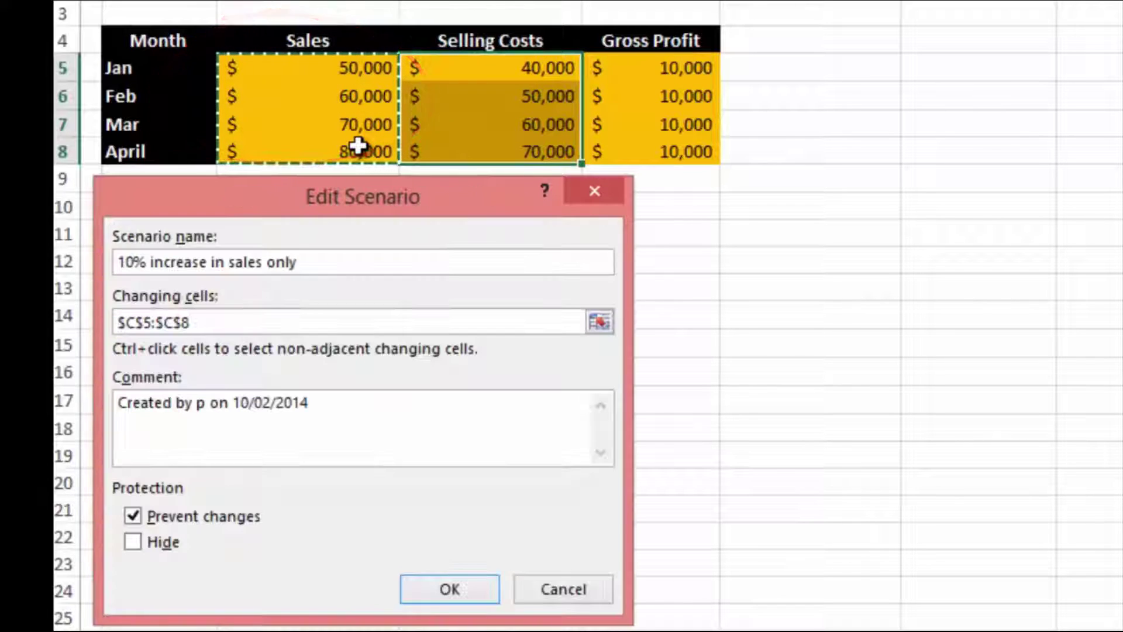
left_click(315, 402)
key("Return")
type("To ")
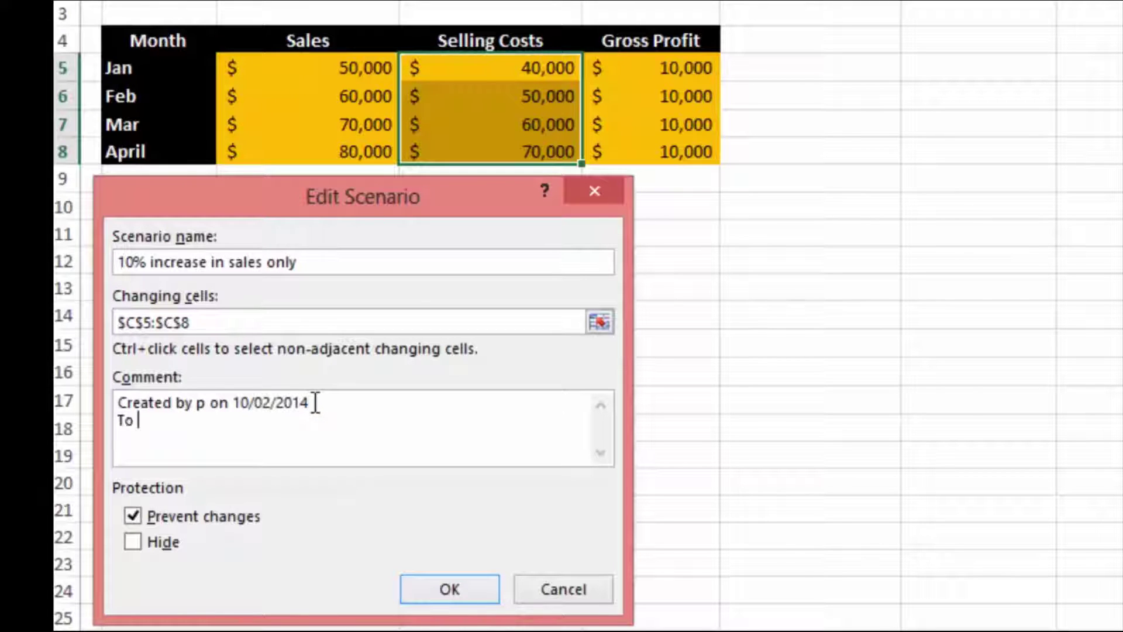
type("shown  shange of 1")
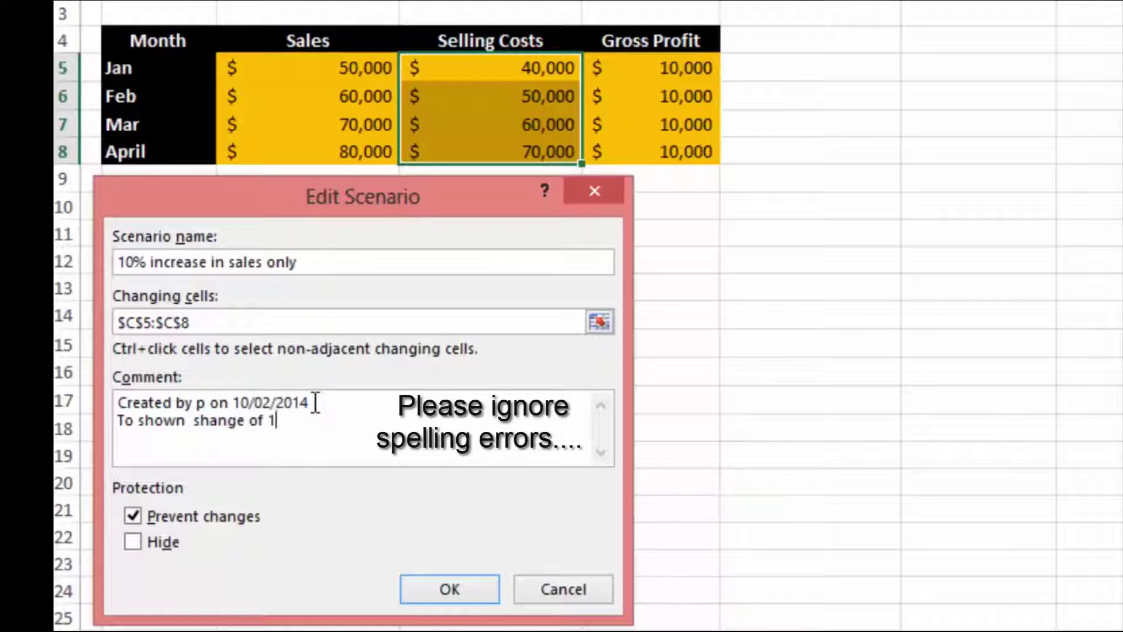
type("0% in sales")
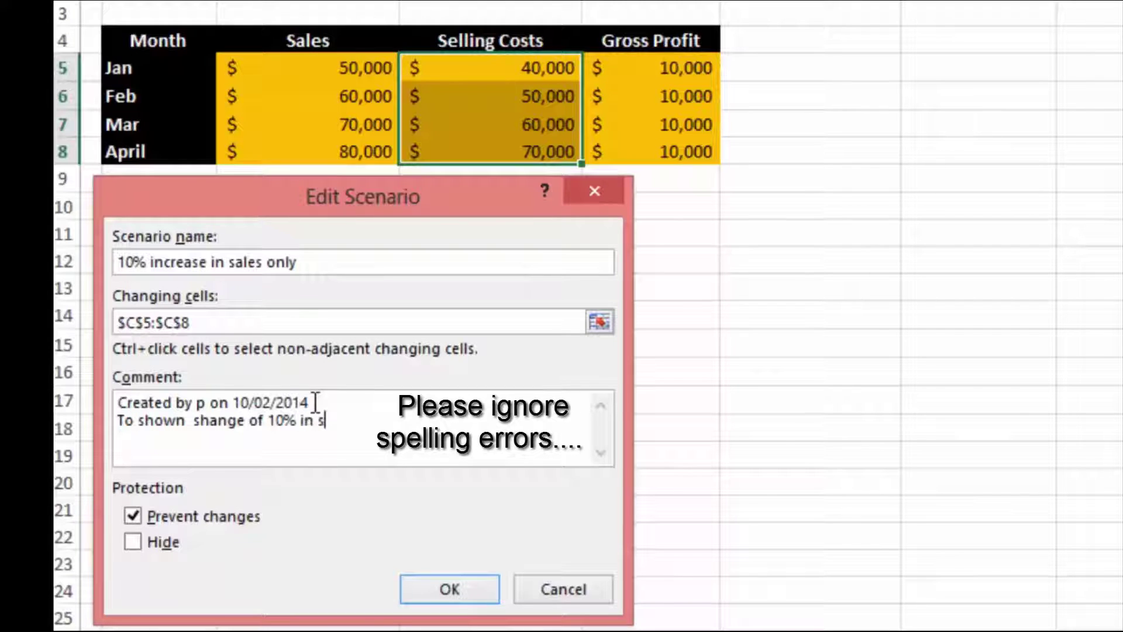
Step: Enter sales values 55000, 66000, 77000 and 88000 for C5:C8 and save the scenario
left_click(460, 588)
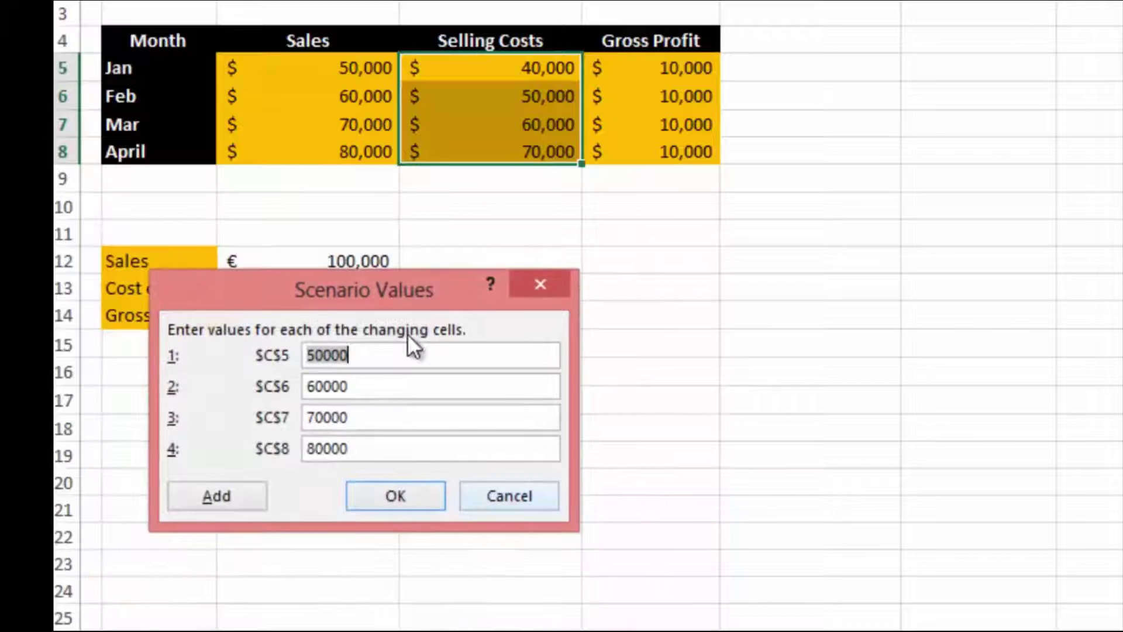
left_click_drag(261, 289, 251, 224)
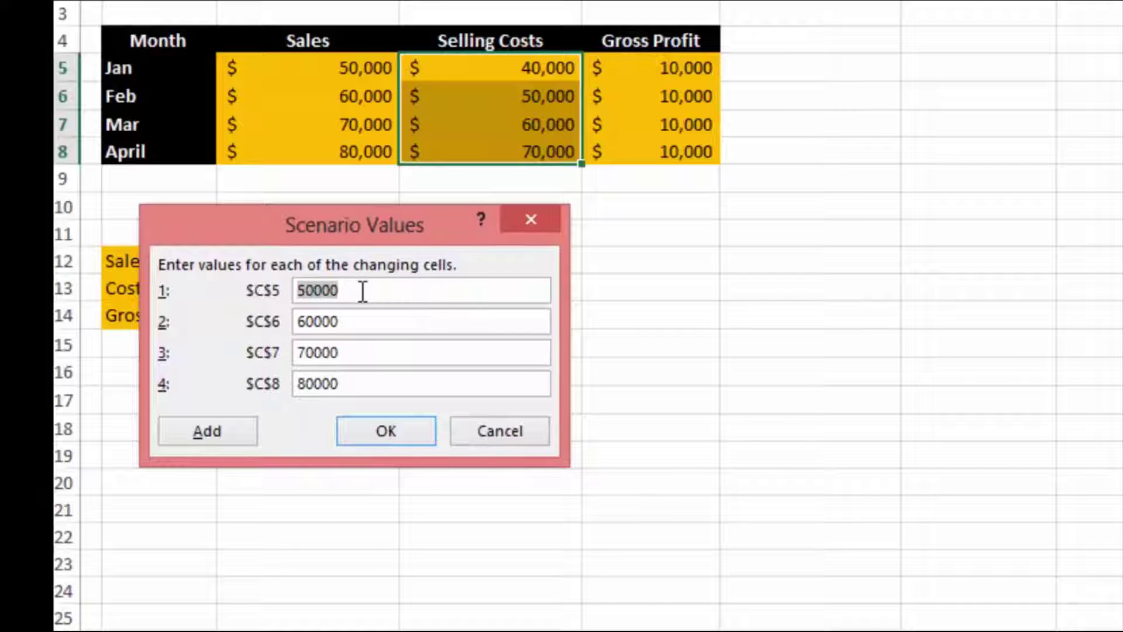
type("55000")
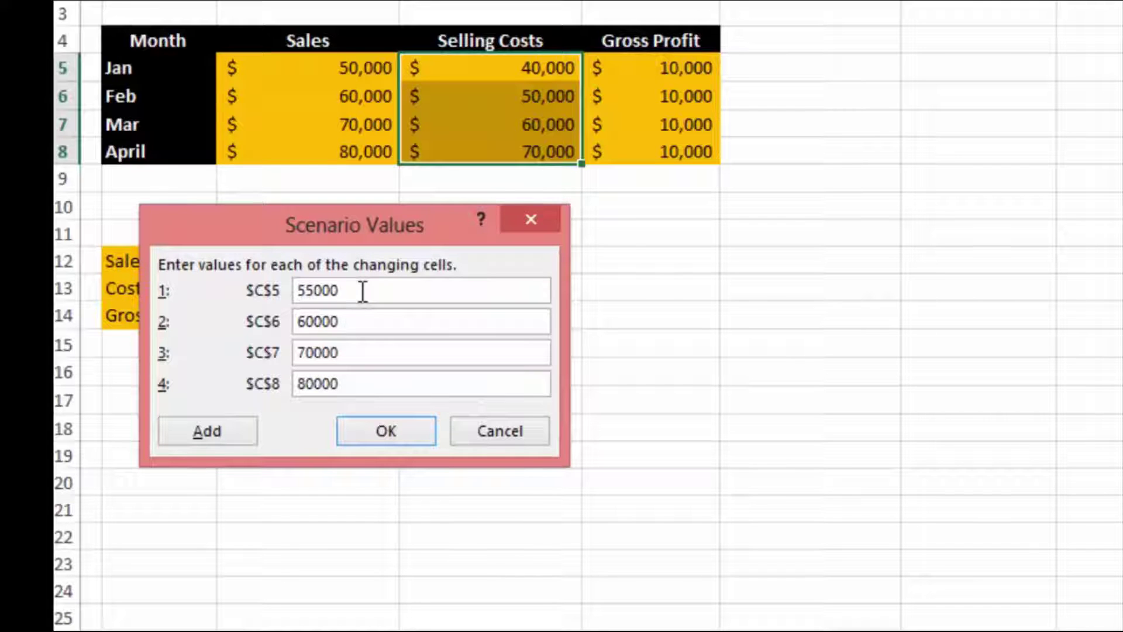
left_click_drag(348, 321, 259, 321)
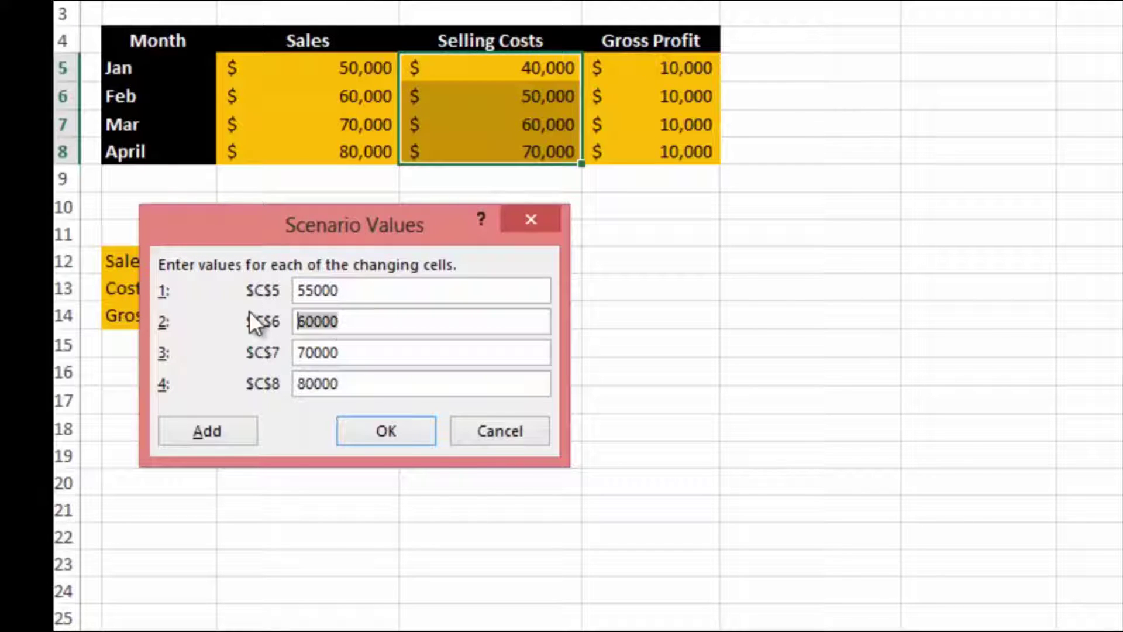
type("66000")
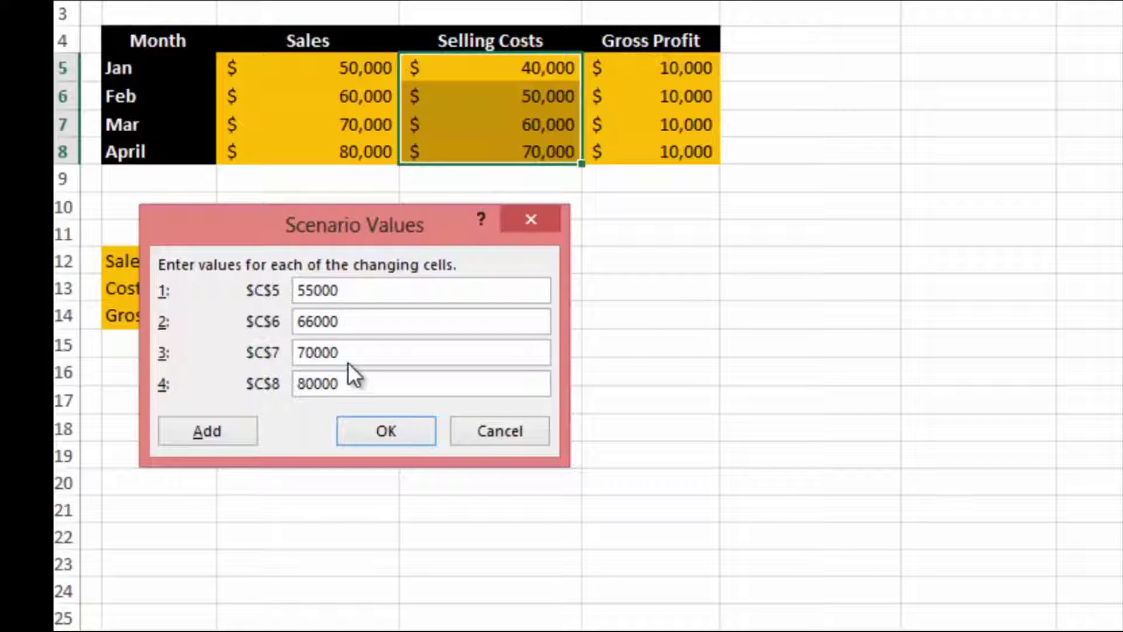
left_click_drag(345, 353, 233, 346)
type("77000")
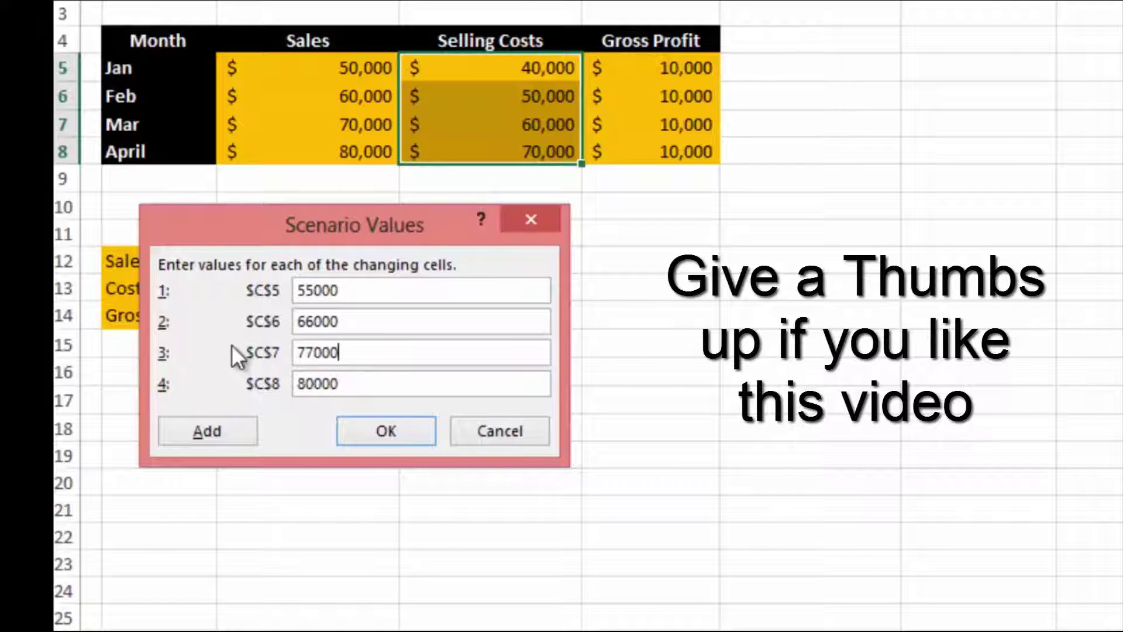
left_click_drag(351, 383, 202, 381)
type("88000")
left_click(397, 433)
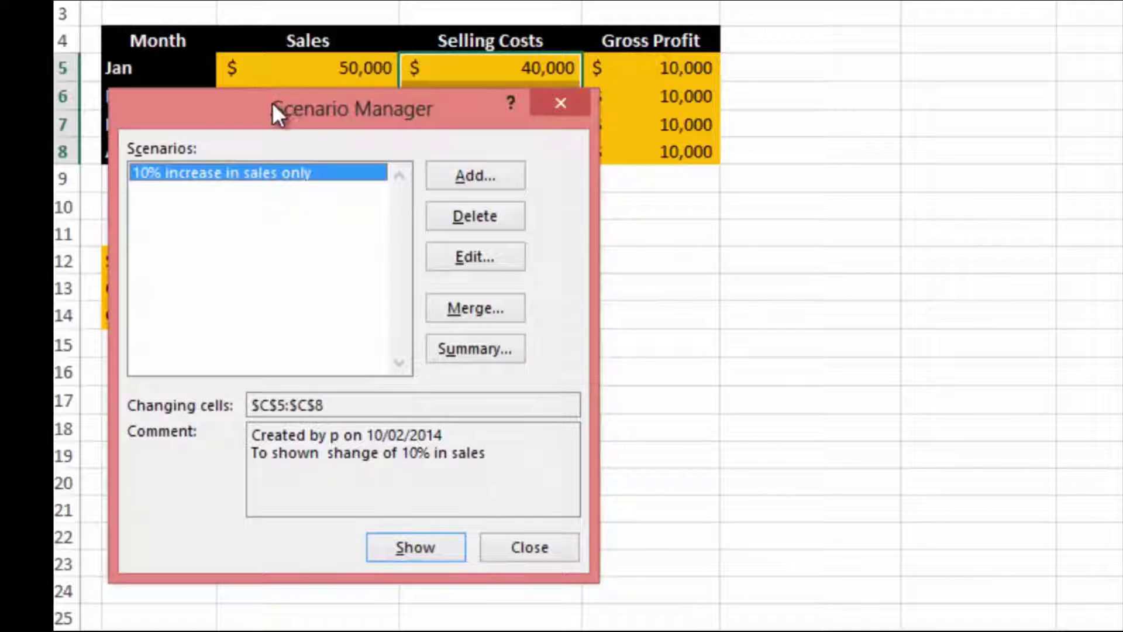
Step: Show the '10% increase in sales only' scenario so sales read 55,000–88,000
left_click_drag(272, 103, 890, 6)
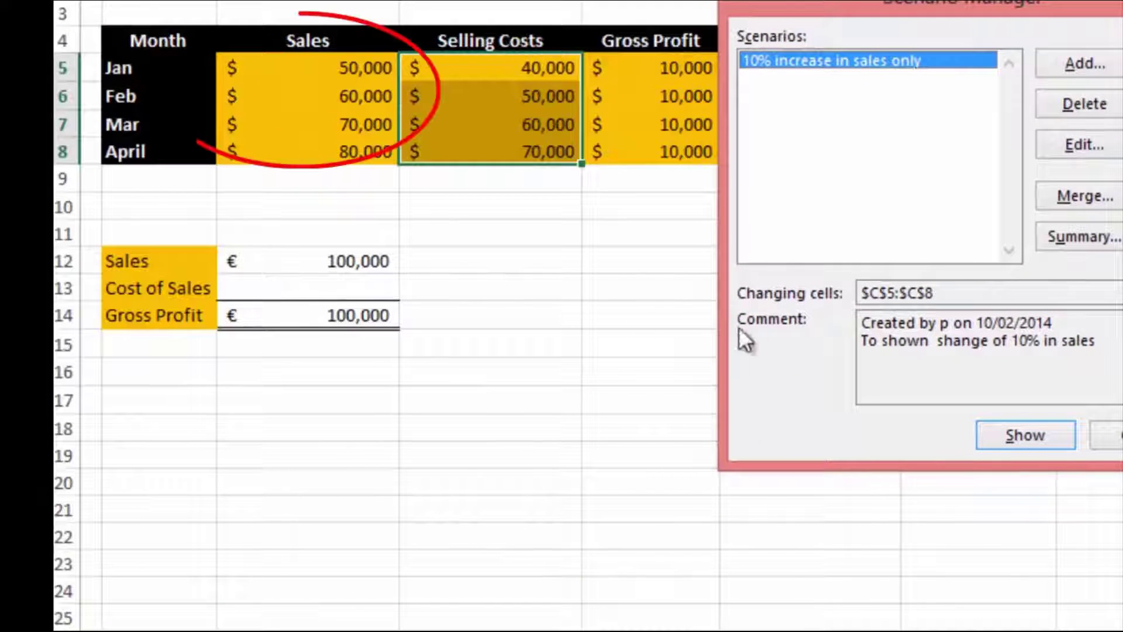
left_click(1037, 438)
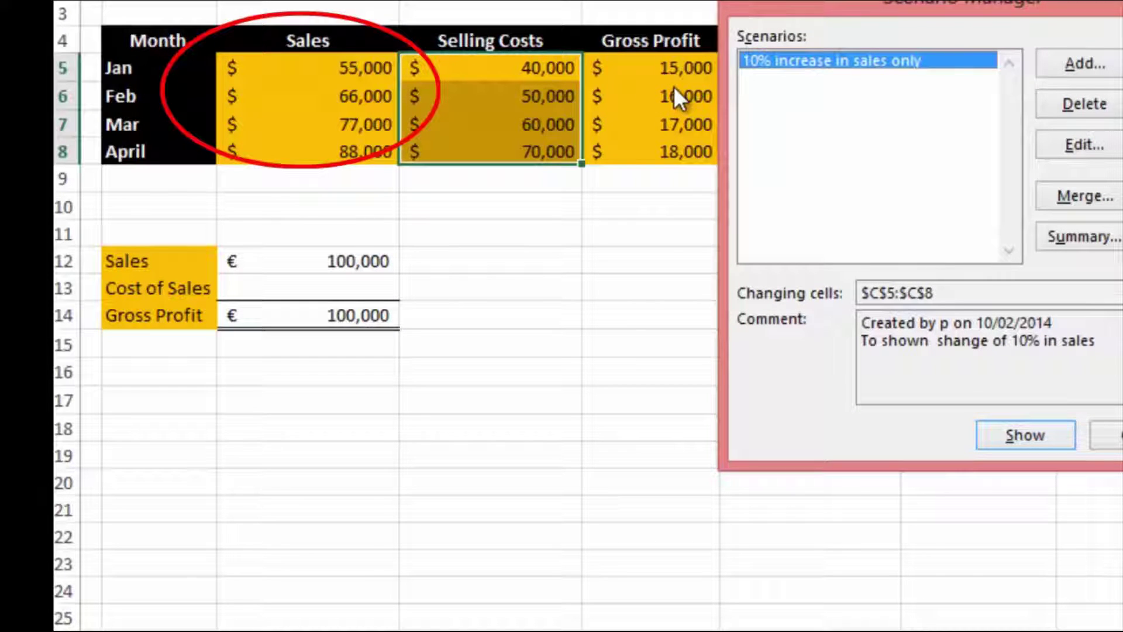
left_click(1059, 68)
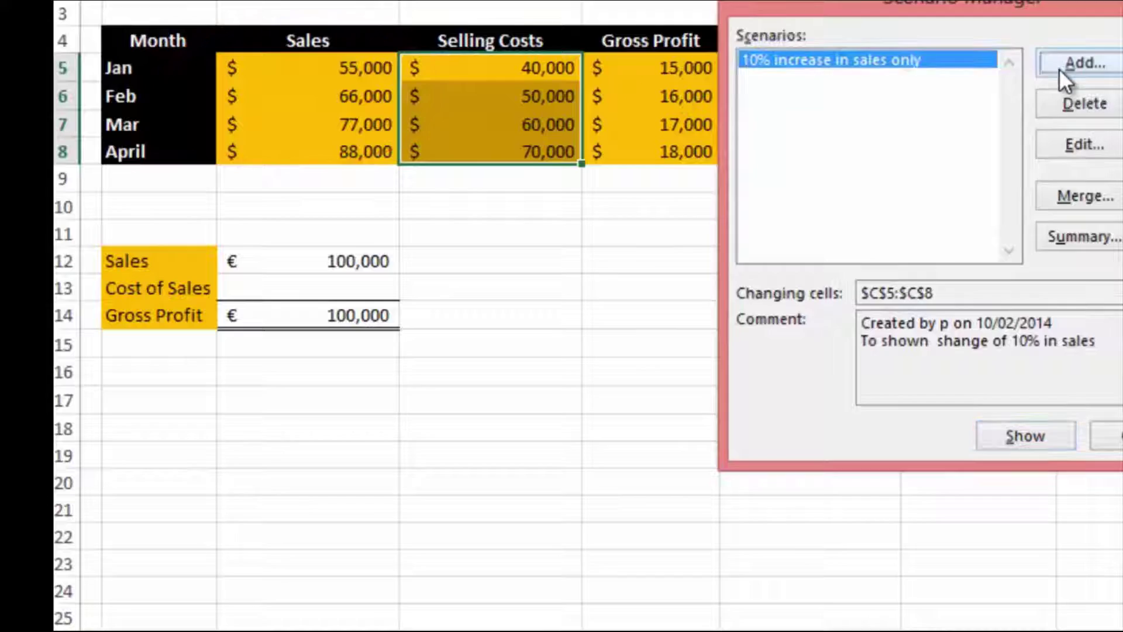
Step: Name the new scenario '10% increase in sales and selling costs' with changing cells C5:D8
type("10")
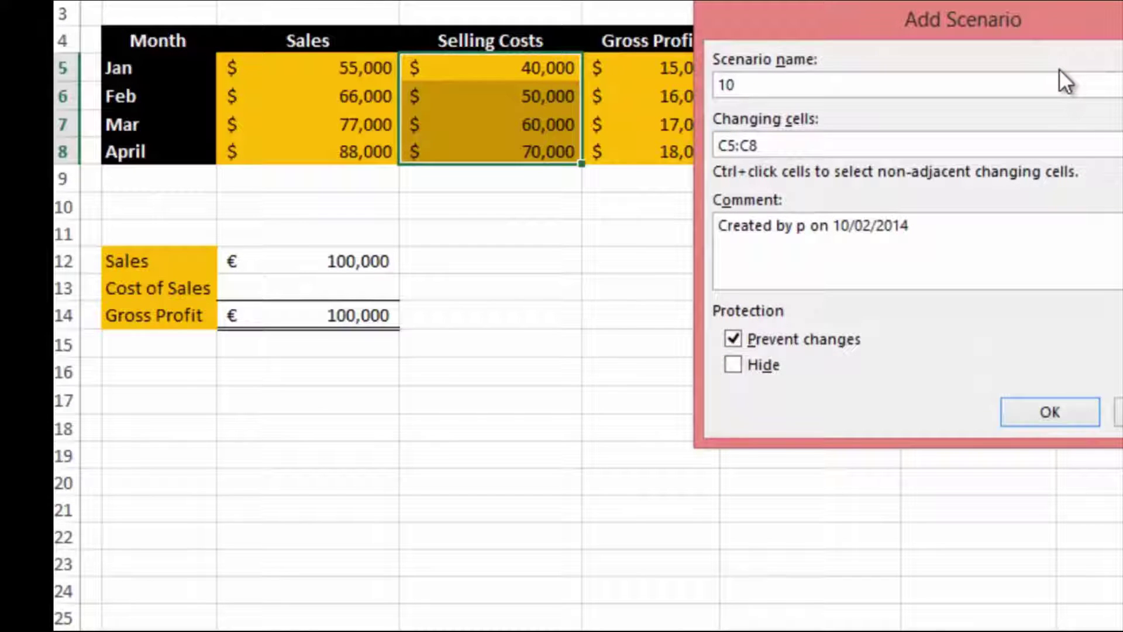
type("% increase in")
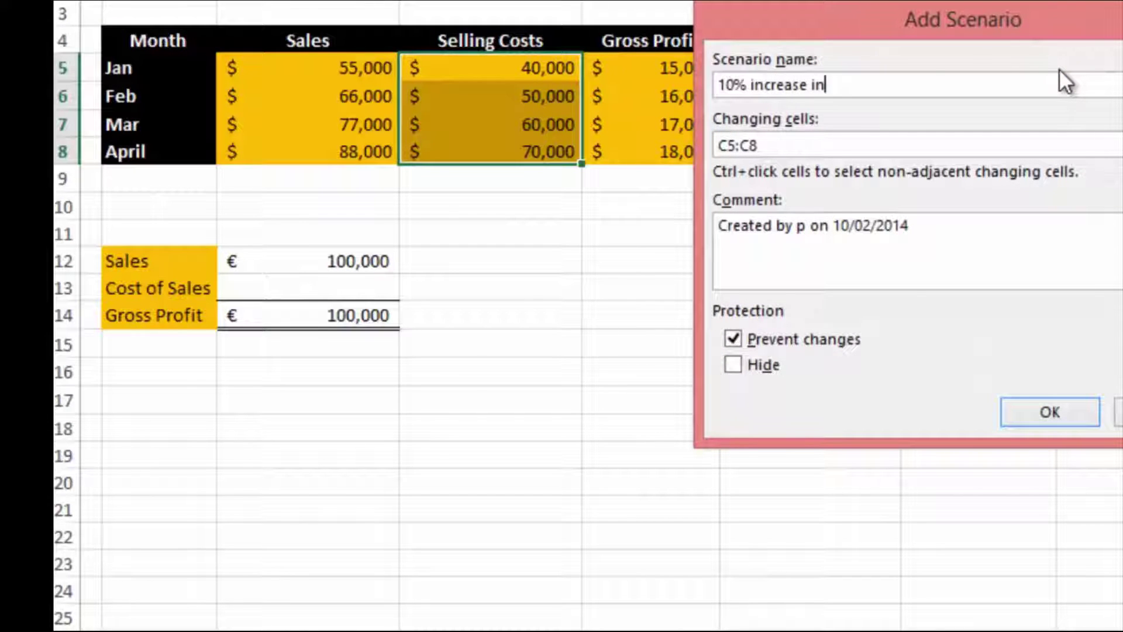
type(" sales and selling cost")
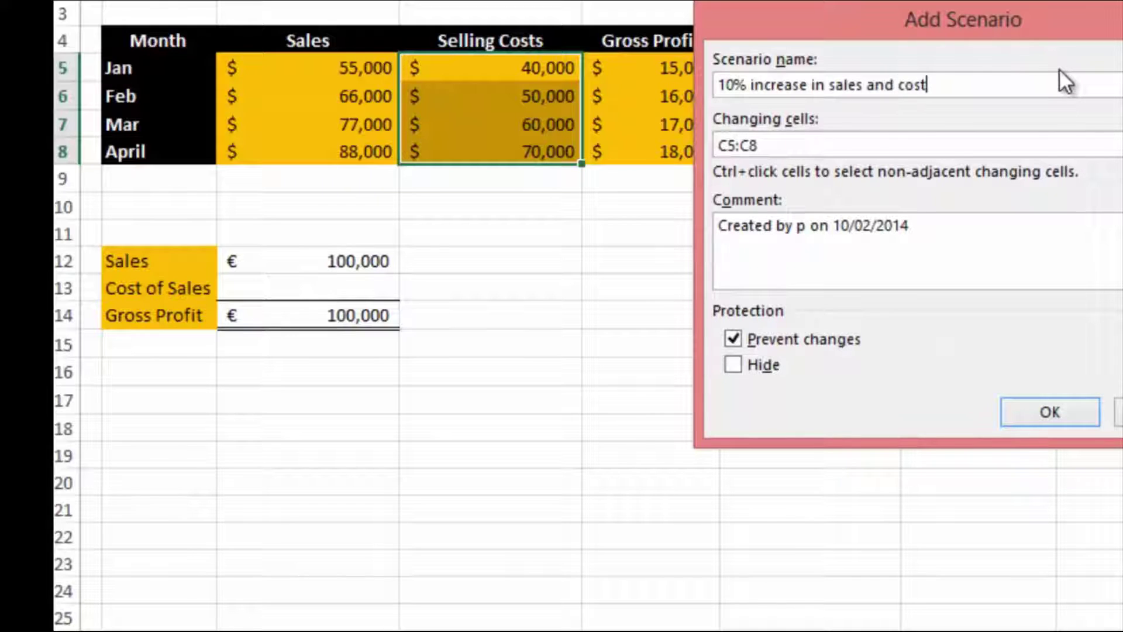
key("BackSpace")
key("BackSpace")
key("BackSpace")
key("BackSpace")
type("selling costs")
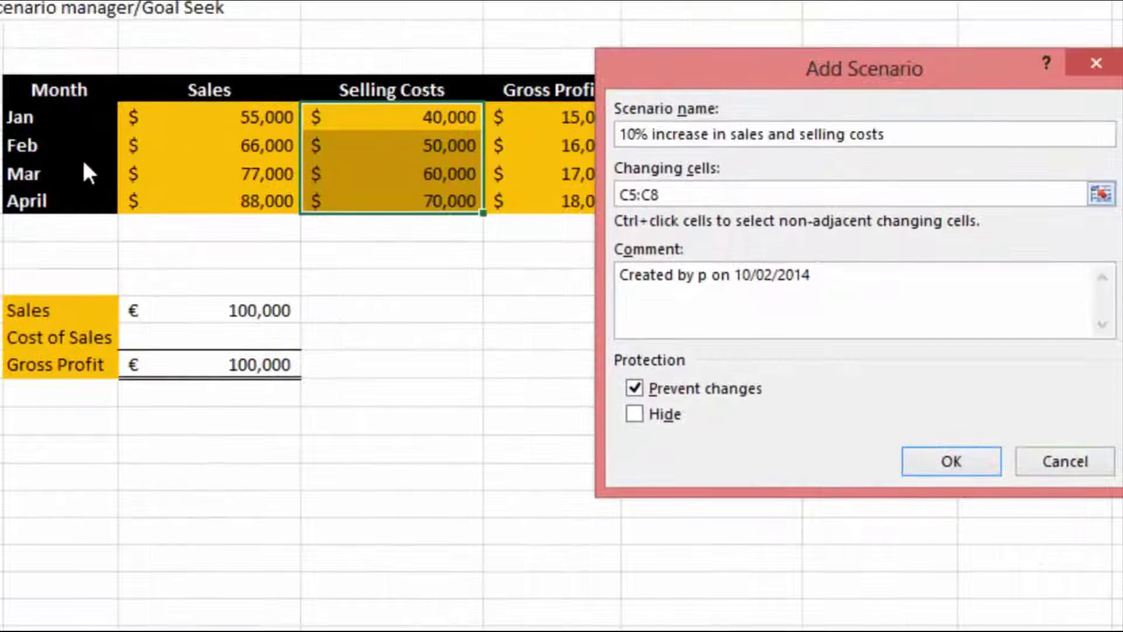
left_click(641, 195)
left_click_drag(246, 116, 372, 203)
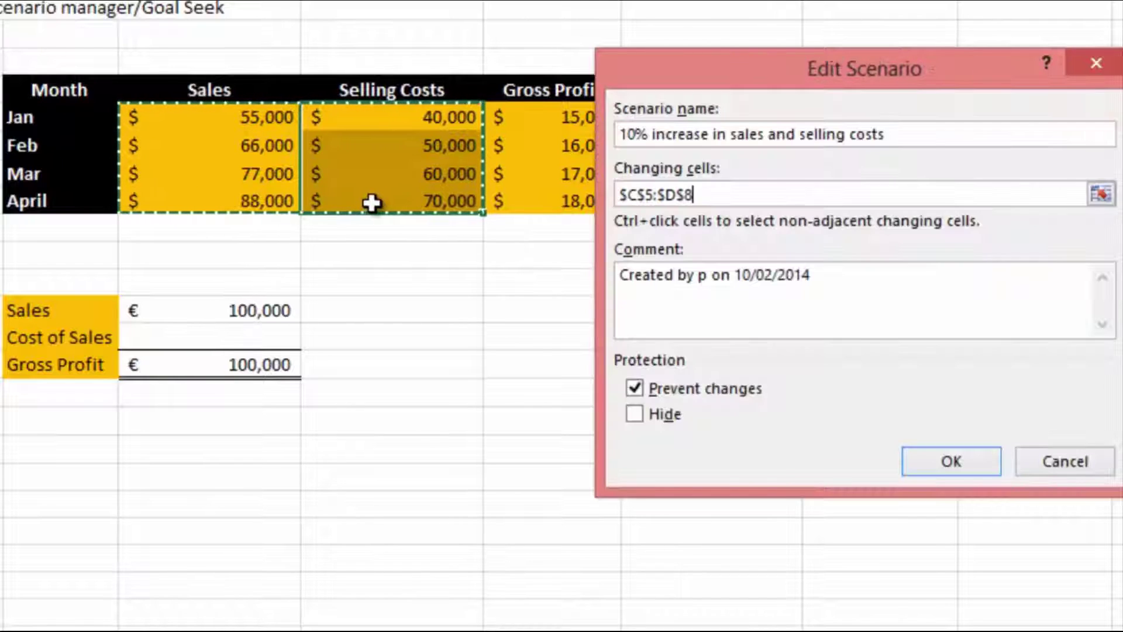
left_click(953, 463)
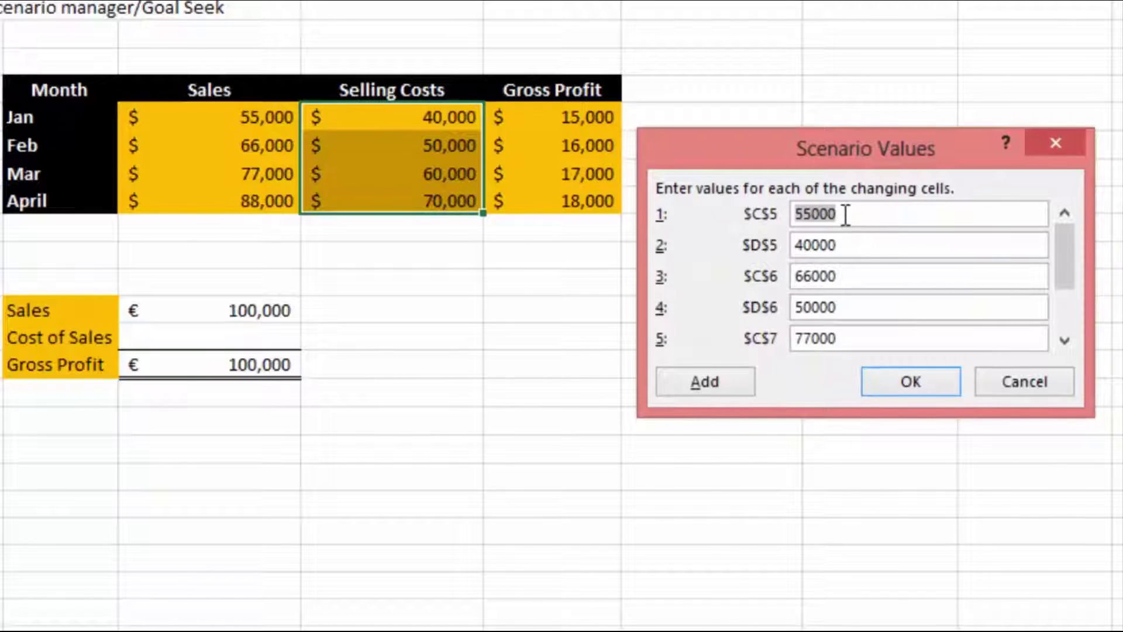
Step: Change the D5 and D6 selling costs to 44000 and 55000
left_click(813, 244)
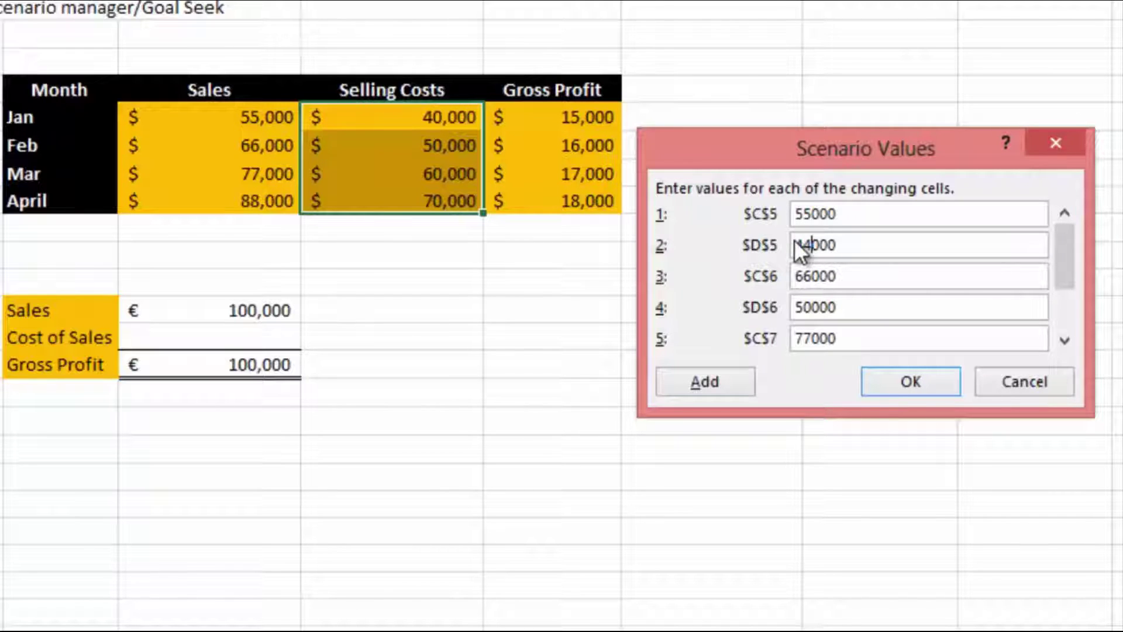
type("44")
left_click(808, 306)
key("BackSpace")
type("5")
Step: Change the D7 and D8 selling costs to 66000 and 77000 and save the scenario
left_click(1065, 341)
left_click(1065, 340)
type("60000")
left_click(811, 302)
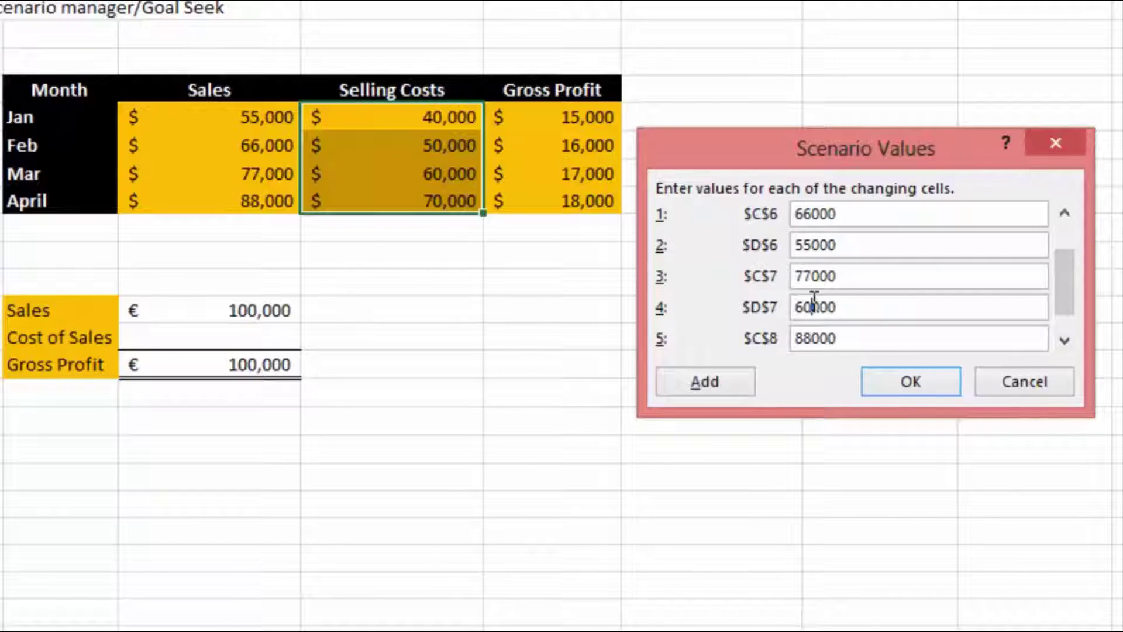
key("BackSpace")
type("6")
left_click(1066, 340)
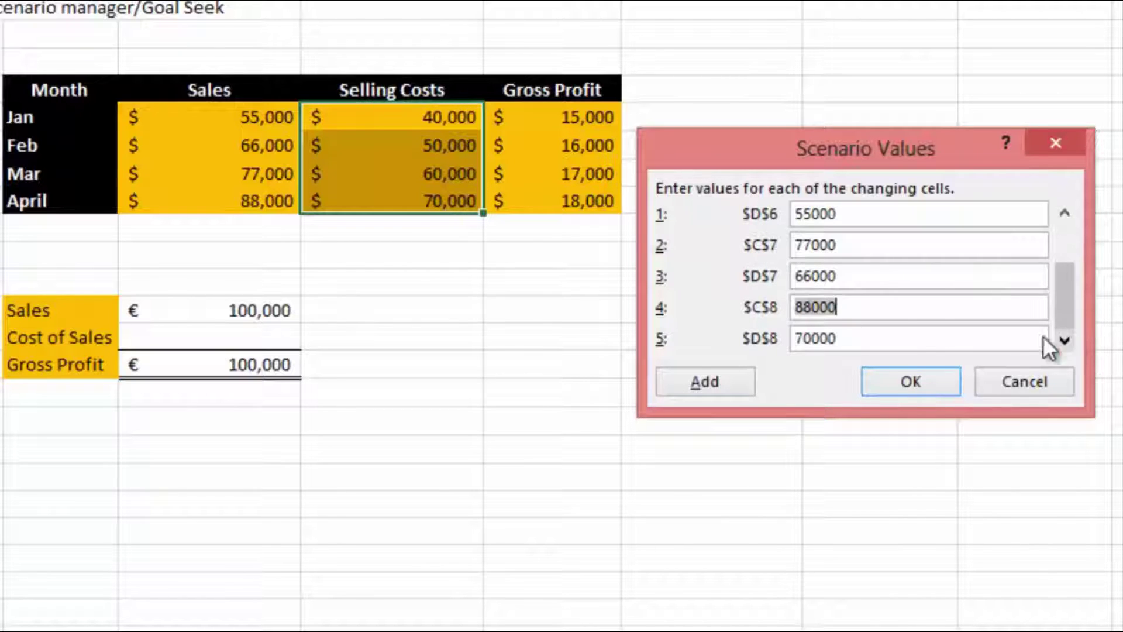
left_click(814, 339)
key("BackSpace")
type("7")
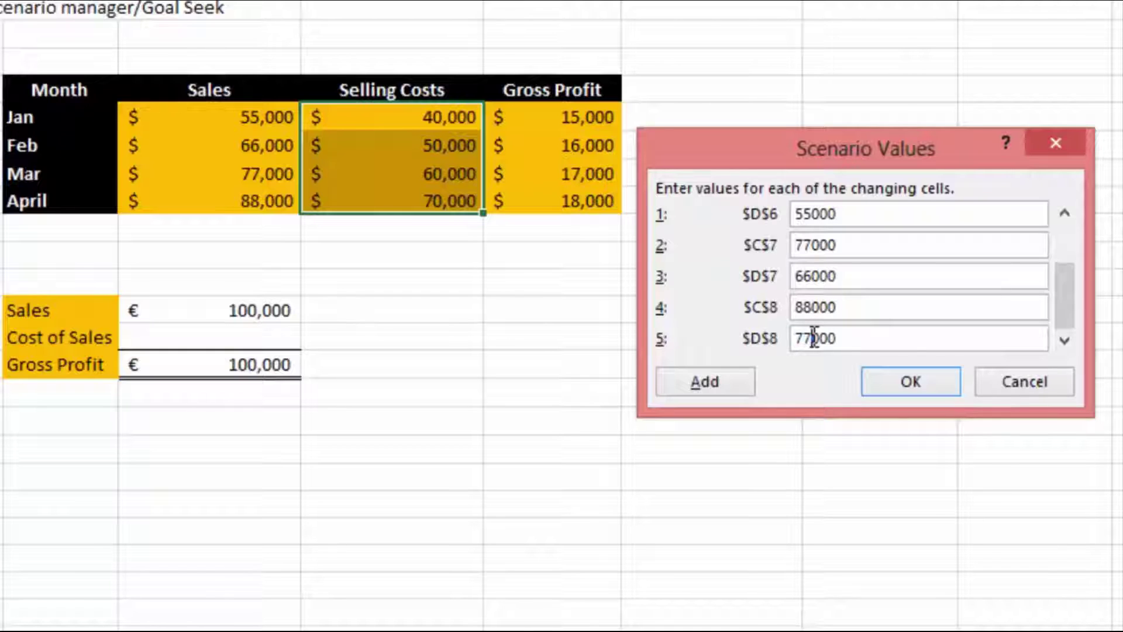
left_click_drag(1073, 298, 1066, 220)
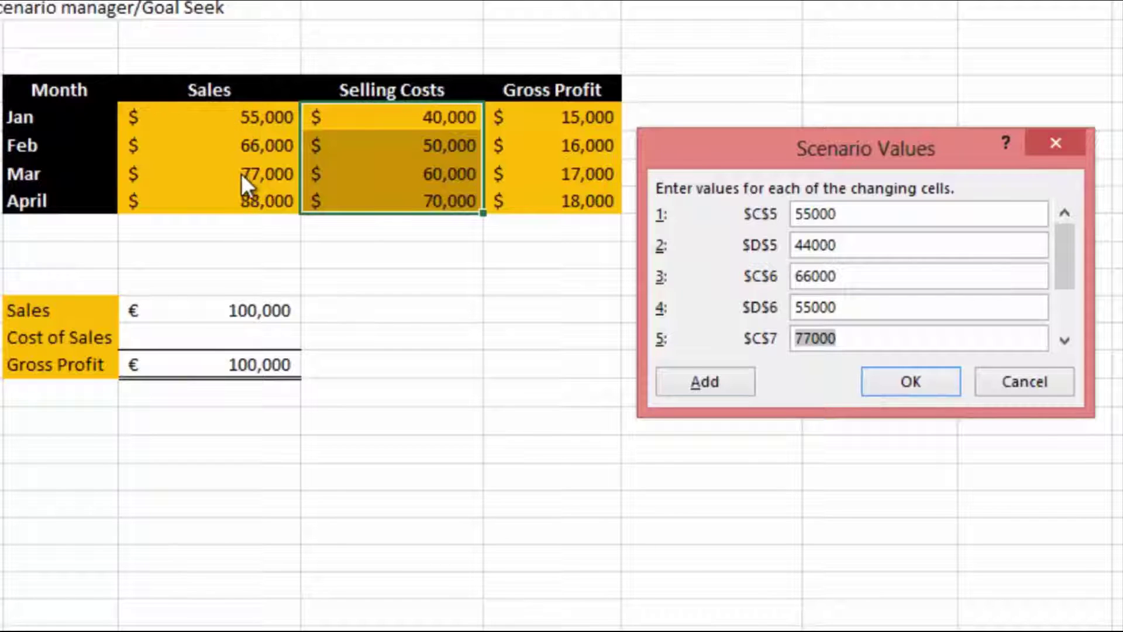
left_click(921, 391)
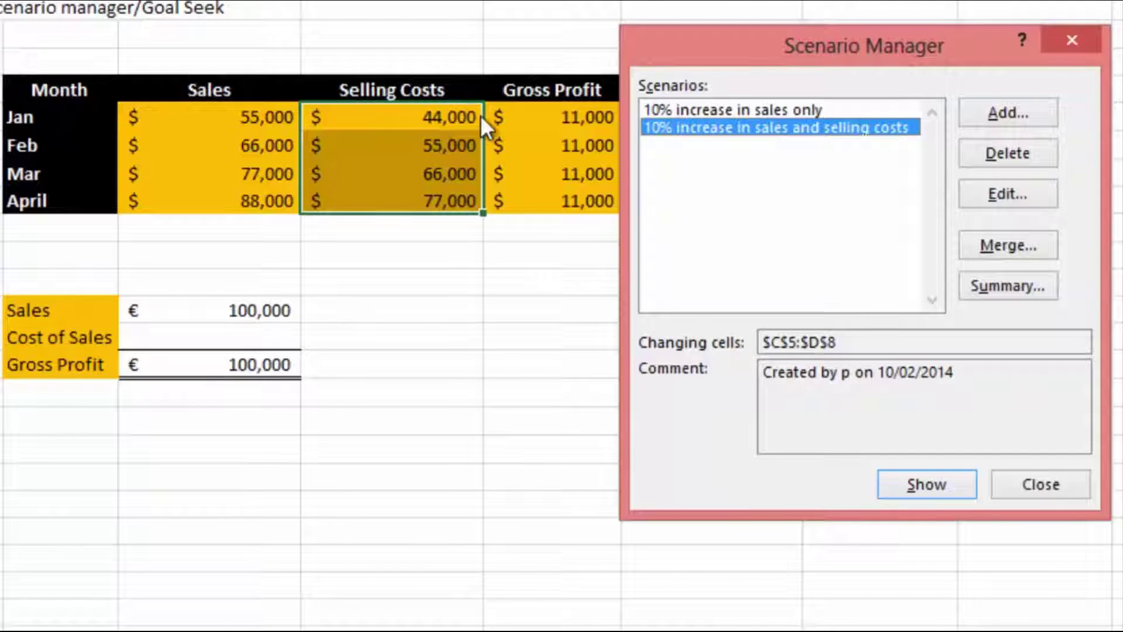
Step: Close Scenario Manager, check the Quick Access scenario list, and select cell C5
left_click(1055, 491)
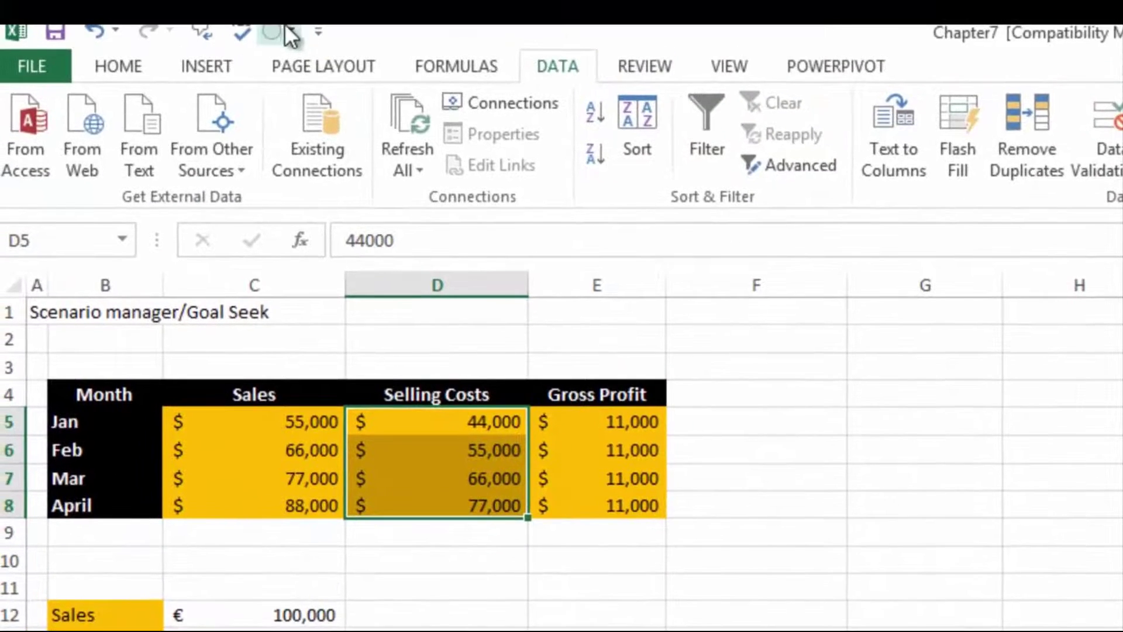
left_click(287, 29)
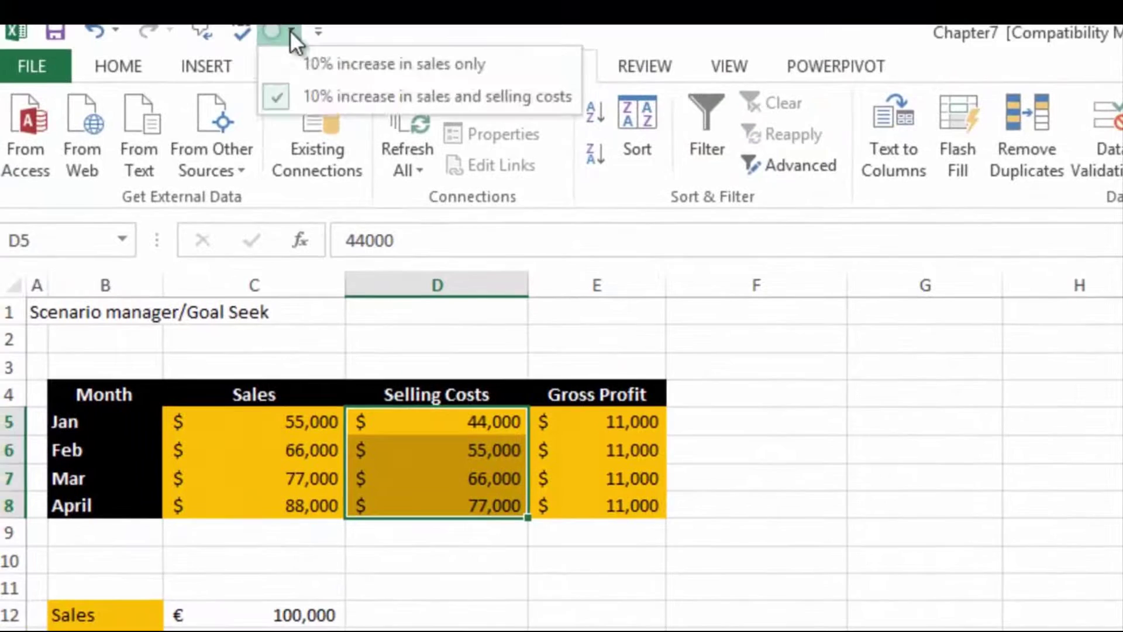
left_click(319, 57)
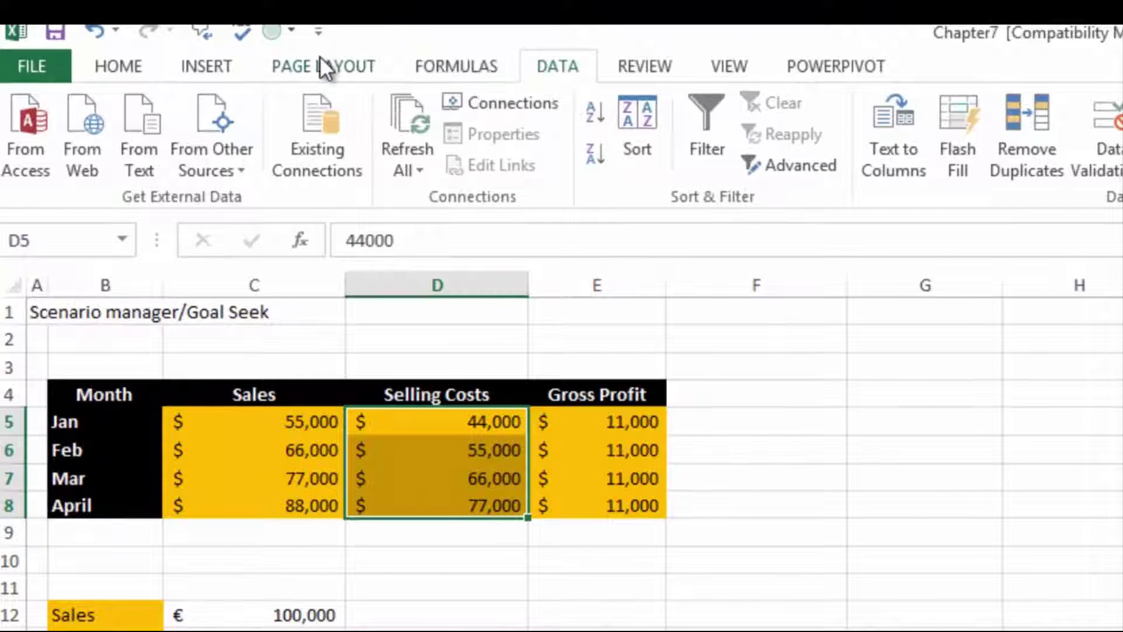
left_click(293, 418)
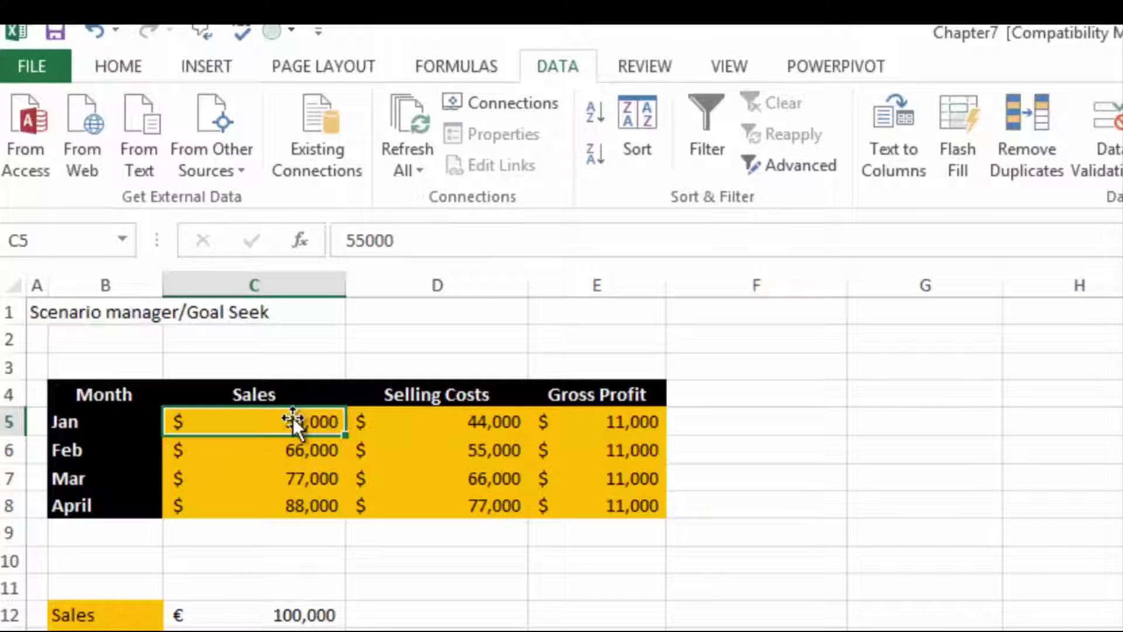
left_click(206, 66)
Step: Open Scenario Manager and add a scenario named 'Original data'
left_click(557, 66)
left_click(1073, 123)
left_click(1110, 183)
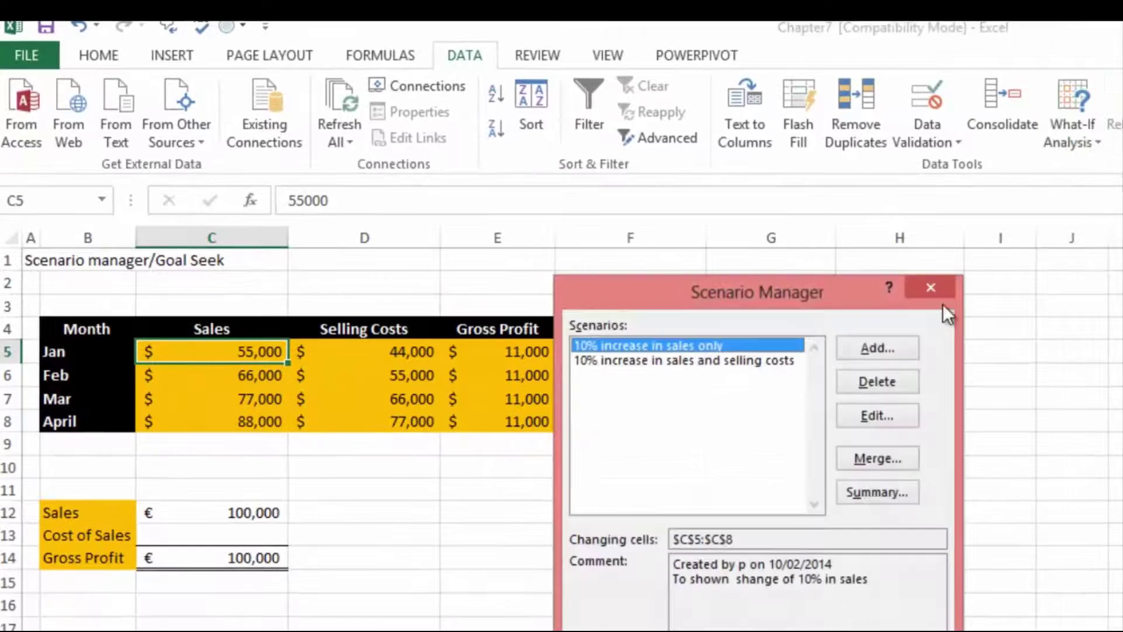
left_click(890, 343)
type("Original s")
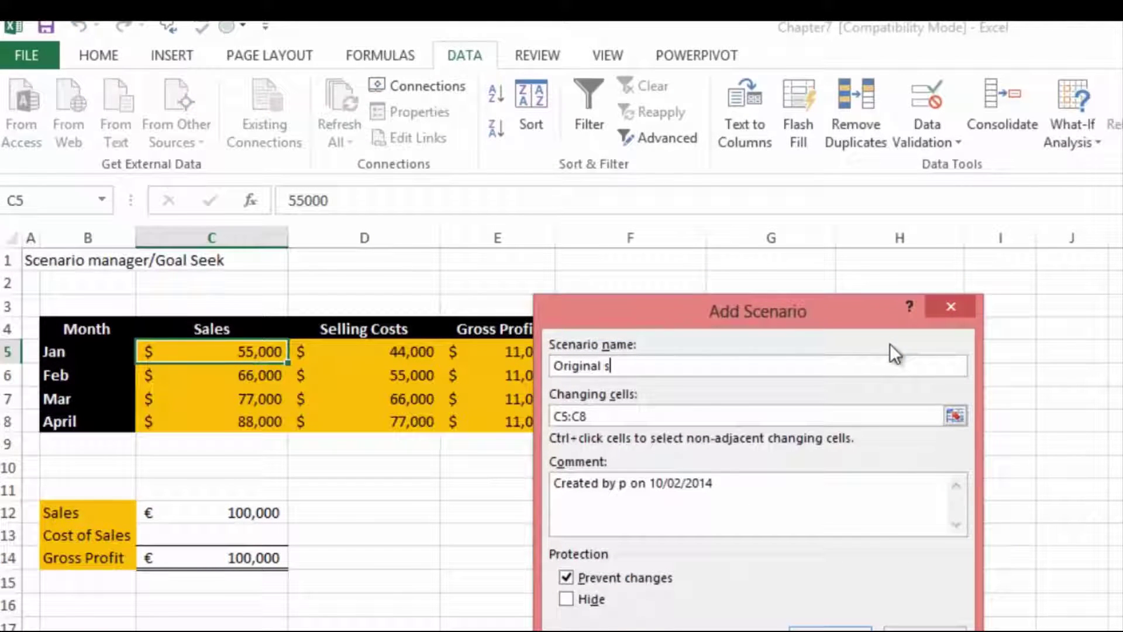
key("Return")
Step: Set the stored sales back to 50000, 60000, 70000 and 80000 and save the scenario
left_click(724, 443)
key("BackSpace")
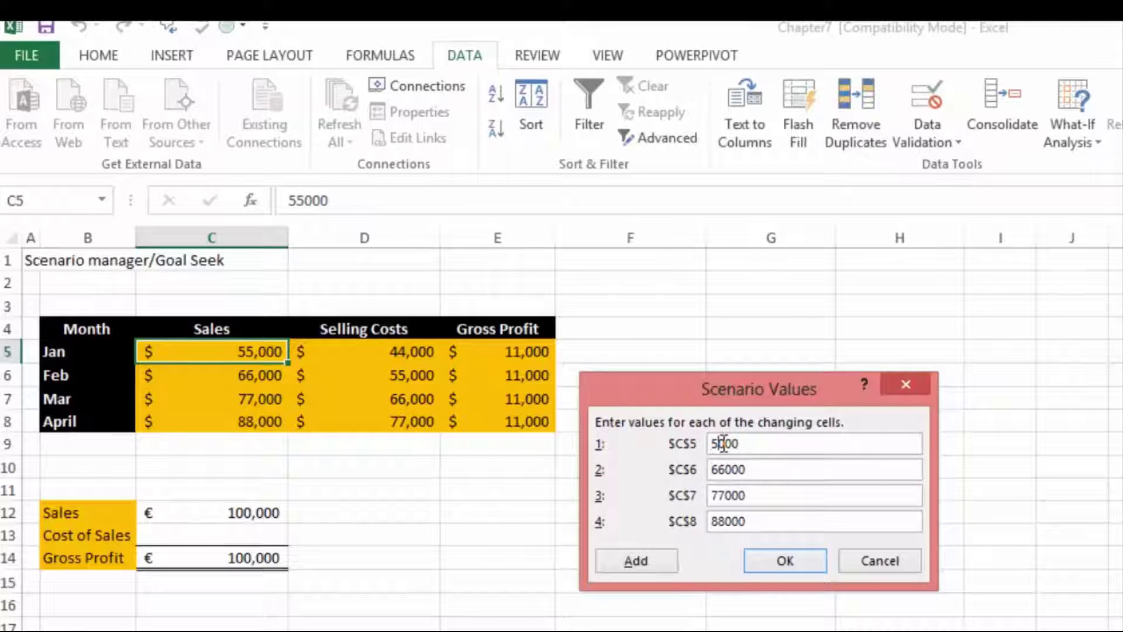
type("0")
left_click(726, 470)
key("BackSpace")
type("0")
left_click(726, 496)
key("BackSpace")
type("0")
left_click(799, 565)
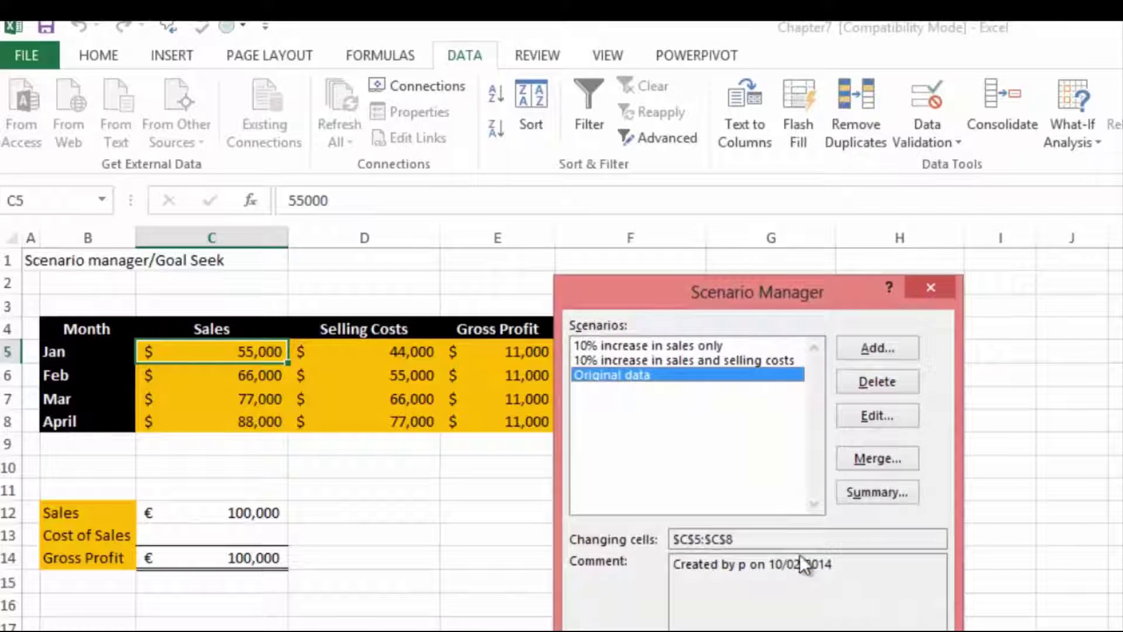
Step: Switch scenarios from the Quick Access list, ending on Original data, then reopen Scenario Manager
left_click(837, 629)
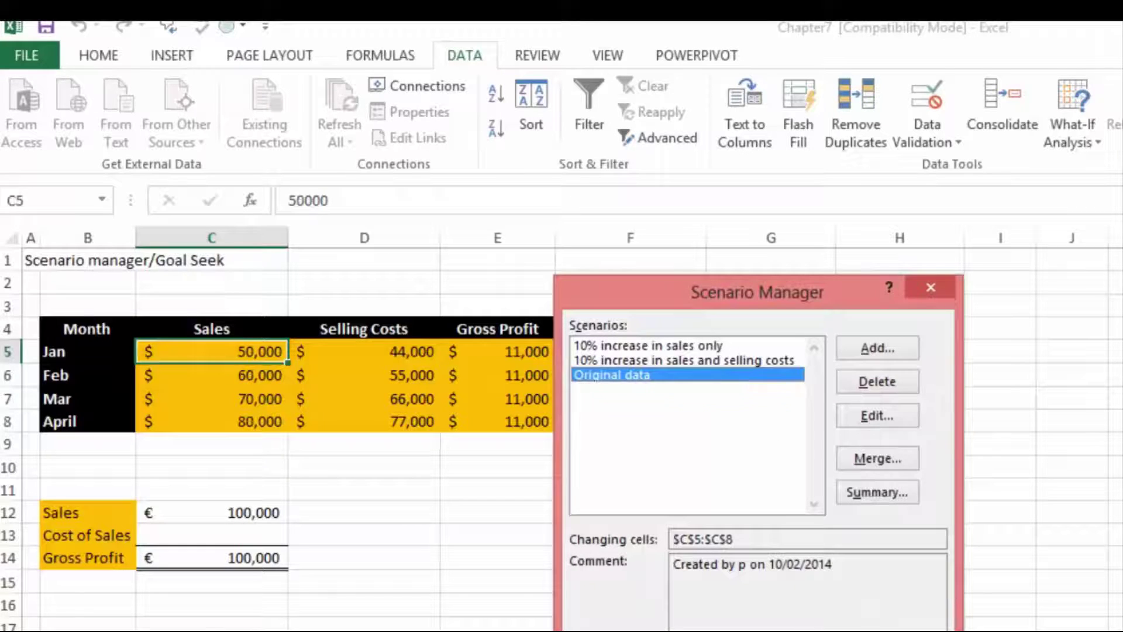
key("Escape")
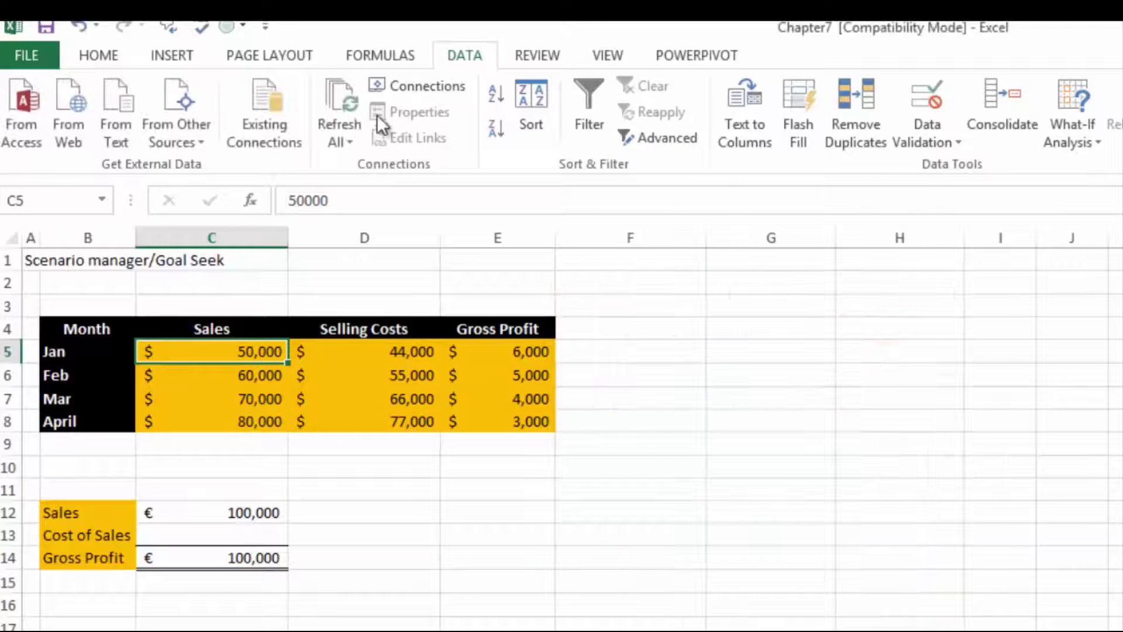
left_click(241, 29)
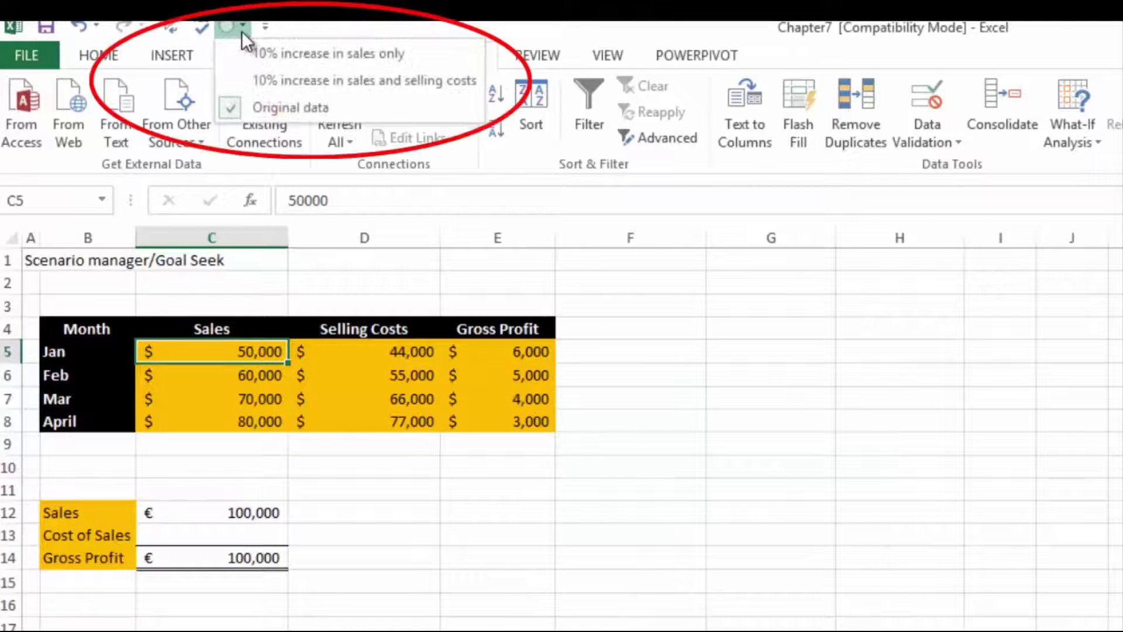
left_click(262, 52)
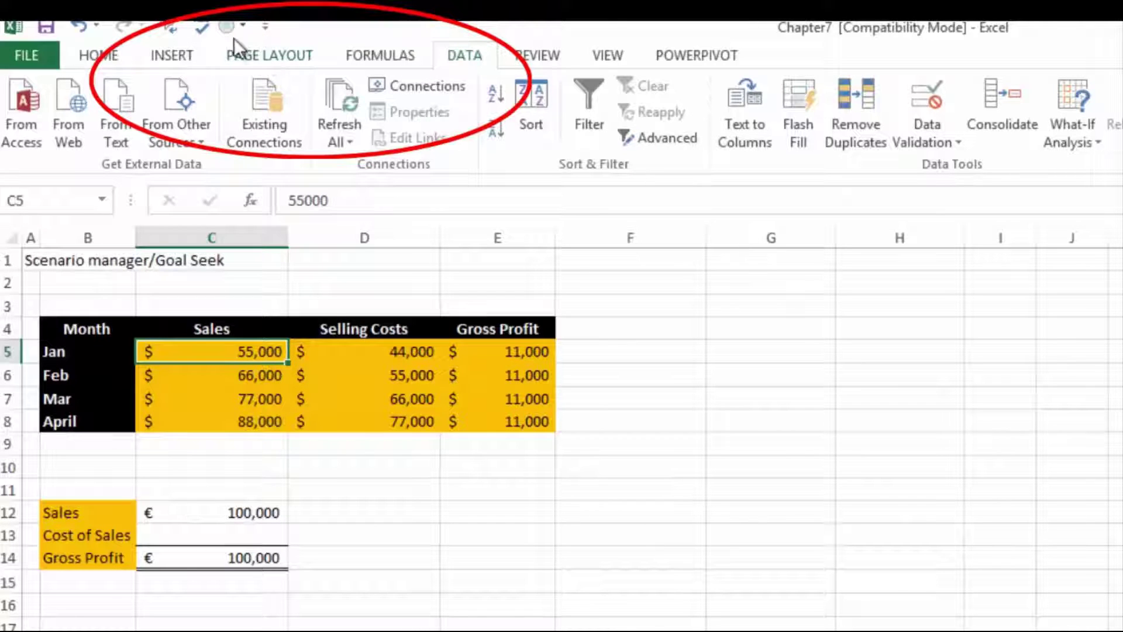
left_click(242, 25)
left_click(248, 36)
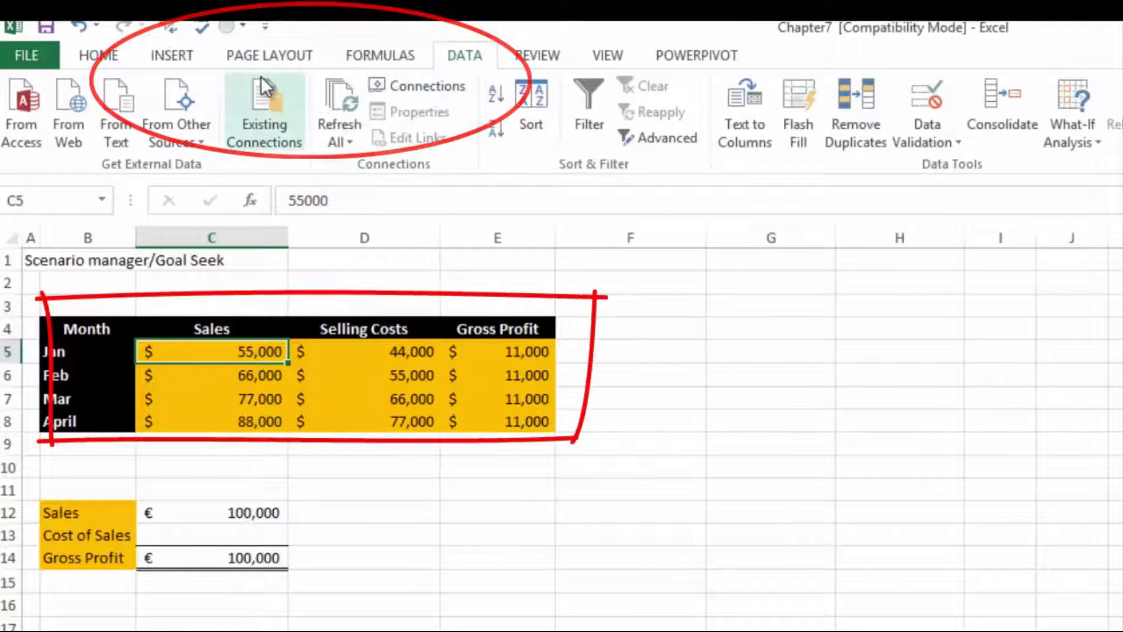
left_click(244, 27)
left_click(263, 105)
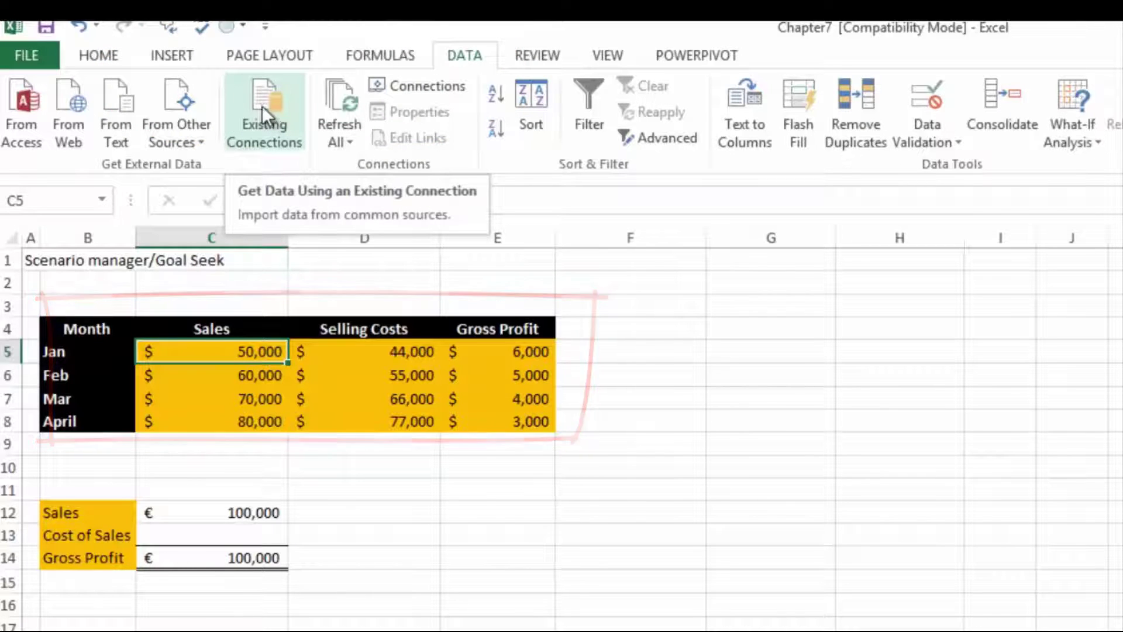
left_click(1079, 146)
left_click(1091, 165)
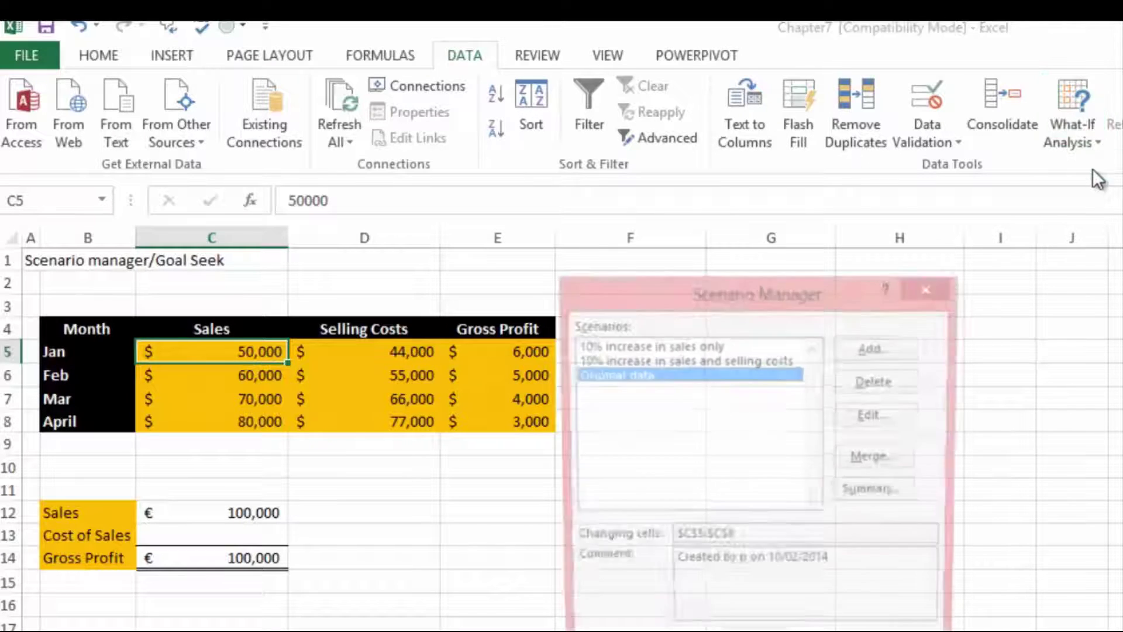
Step: Create a Scenario Summary report using Gross Profit cell E5 as the result cell
left_click_drag(625, 295, 229, 215)
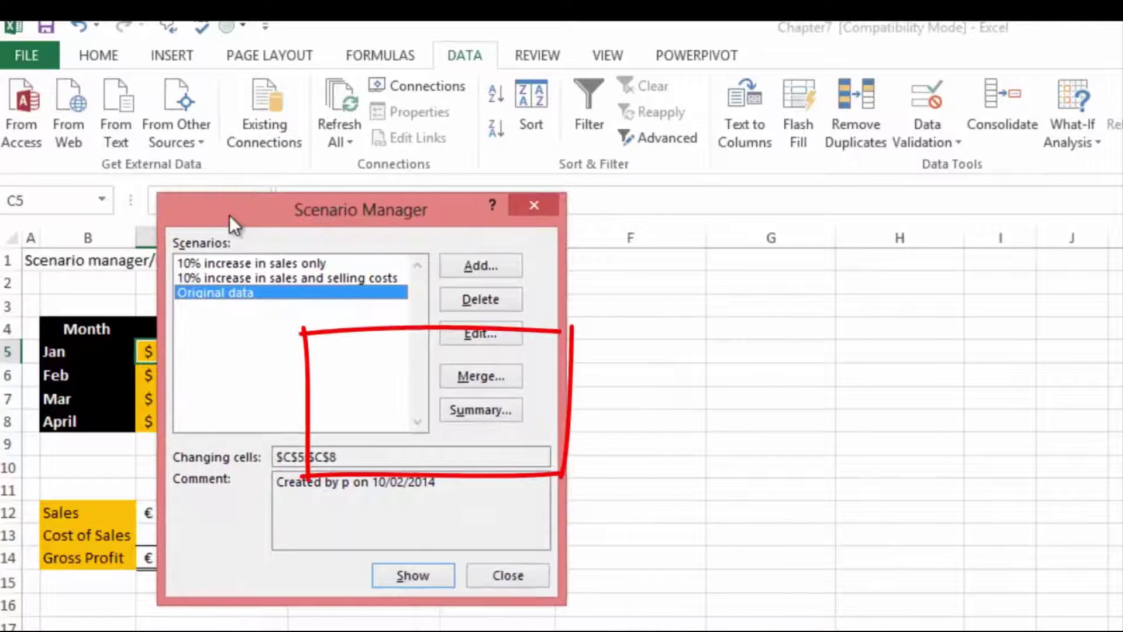
left_click(482, 409)
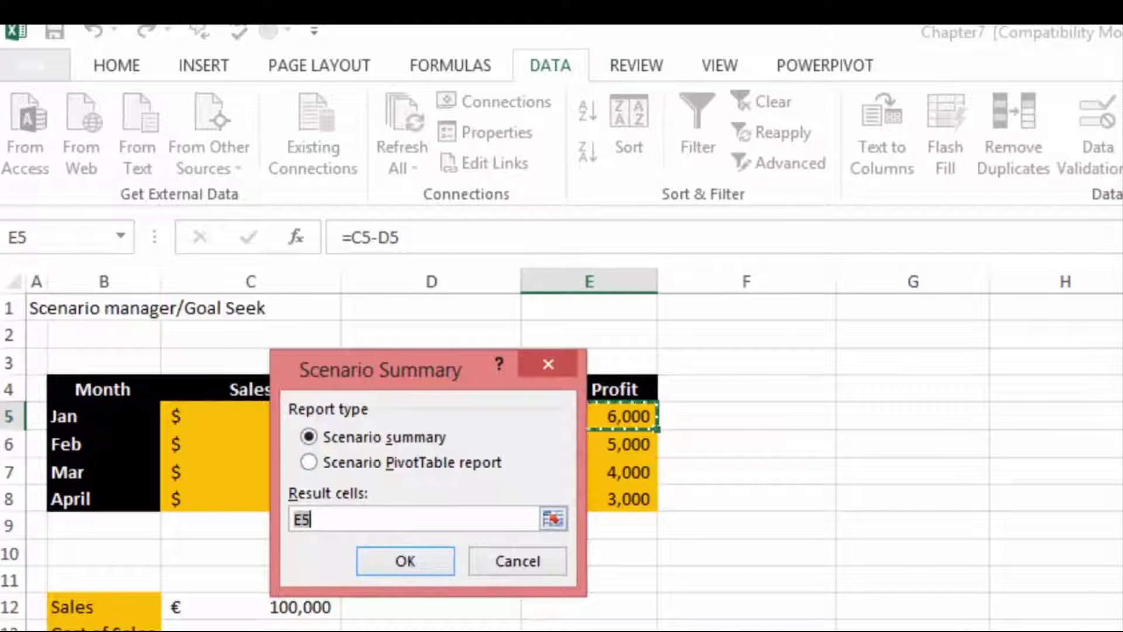
left_click(407, 566)
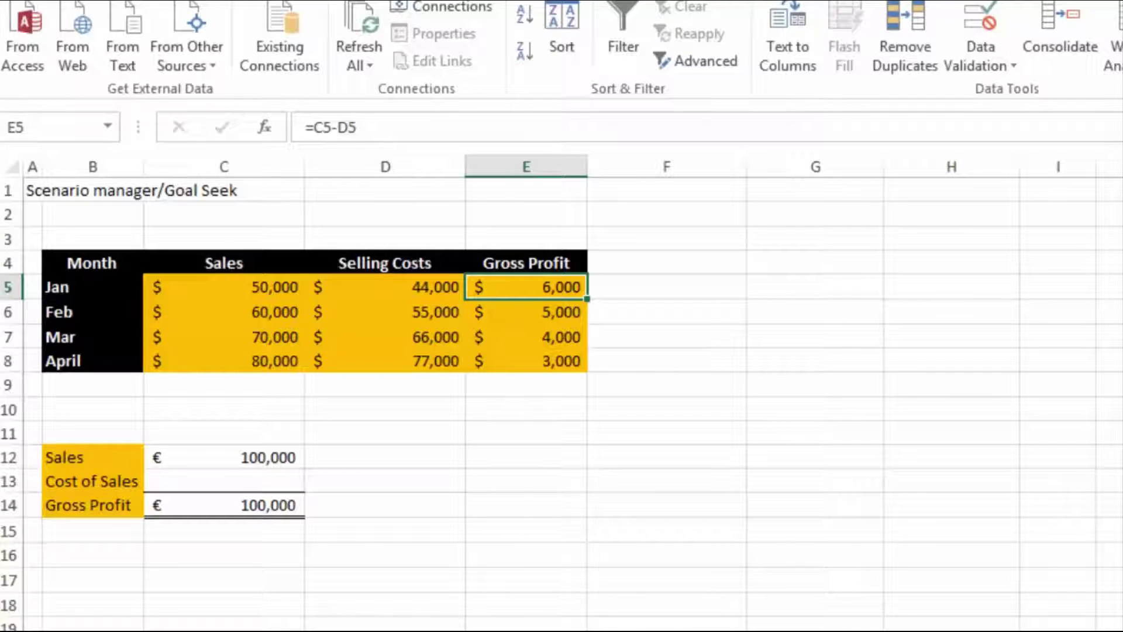
Step: Enter the target profit 50000 in cell C16
left_click(225, 458)
left_click(208, 510)
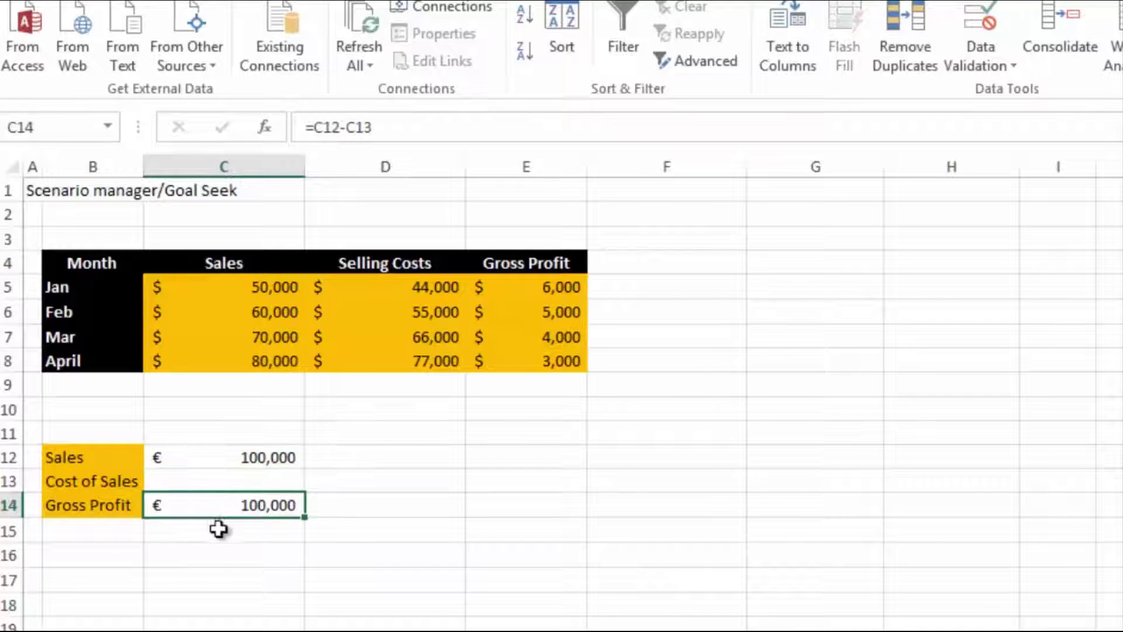
left_click(233, 556)
type("50000")
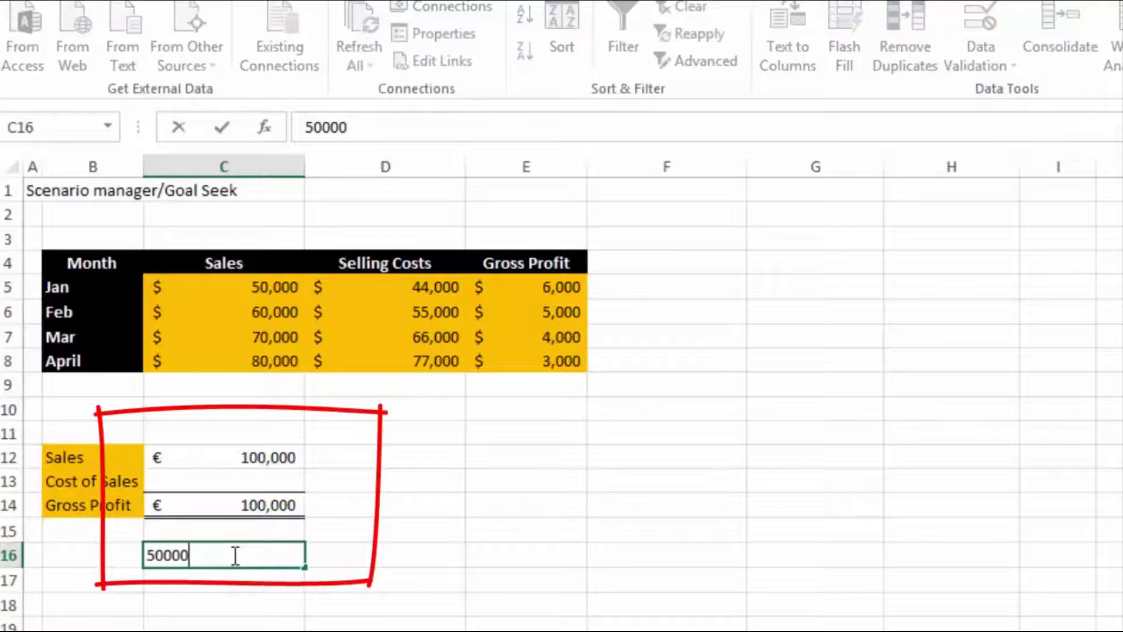
key("Return")
Step: Format C16 with Comma Style and no decimal places so it shows 50,000
left_click(232, 554)
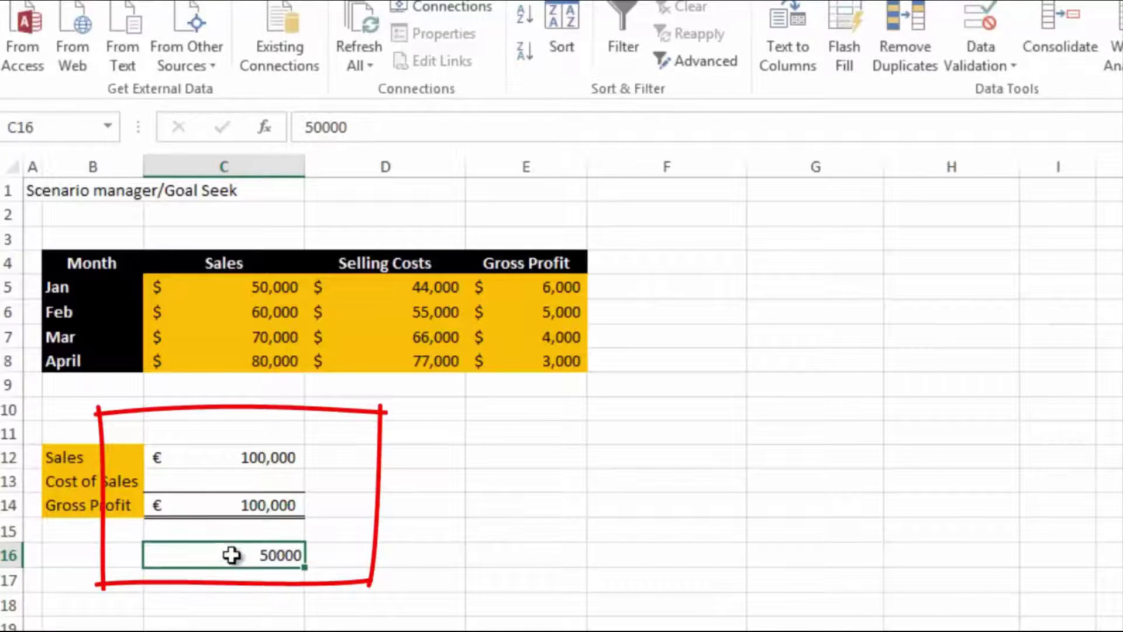
left_click(35, 1)
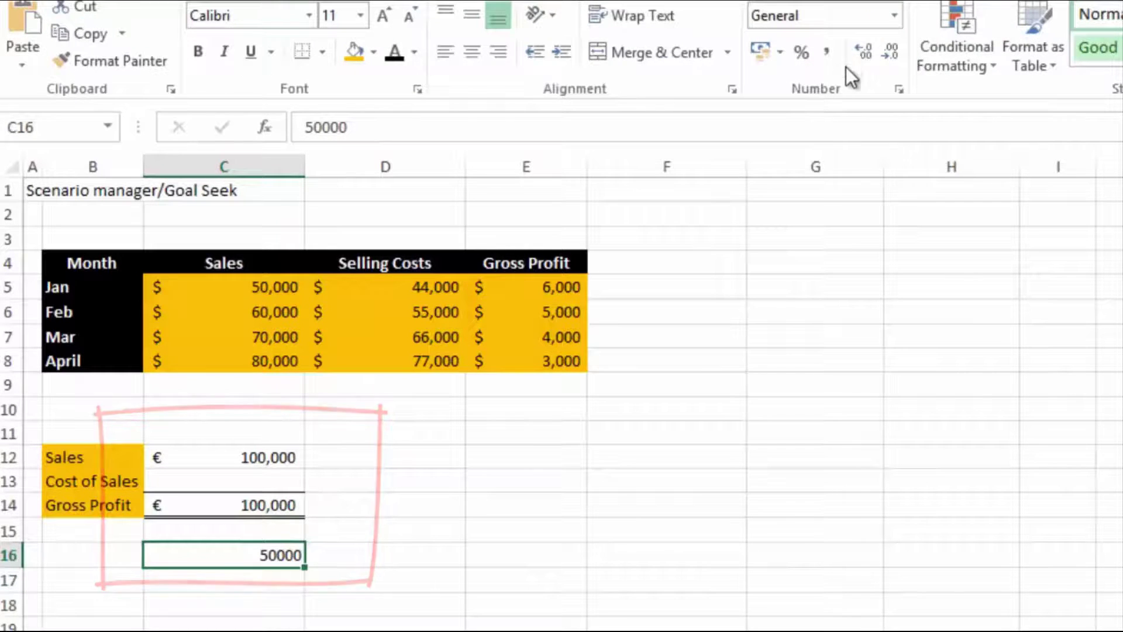
left_click(828, 51)
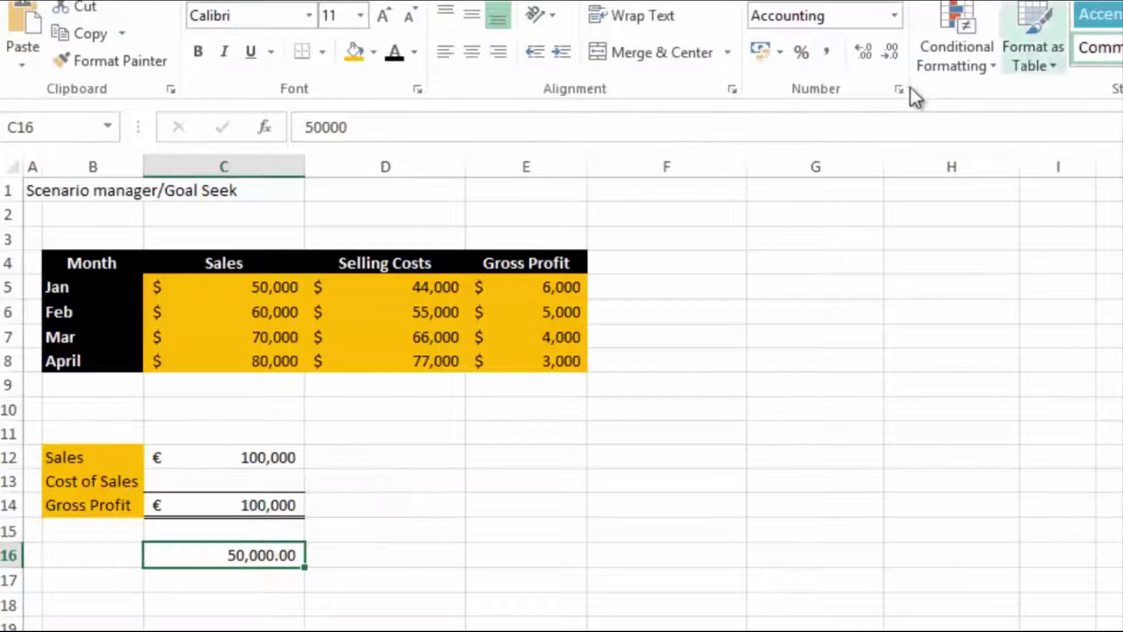
left_click(891, 55)
left_click(893, 57)
left_click(248, 477)
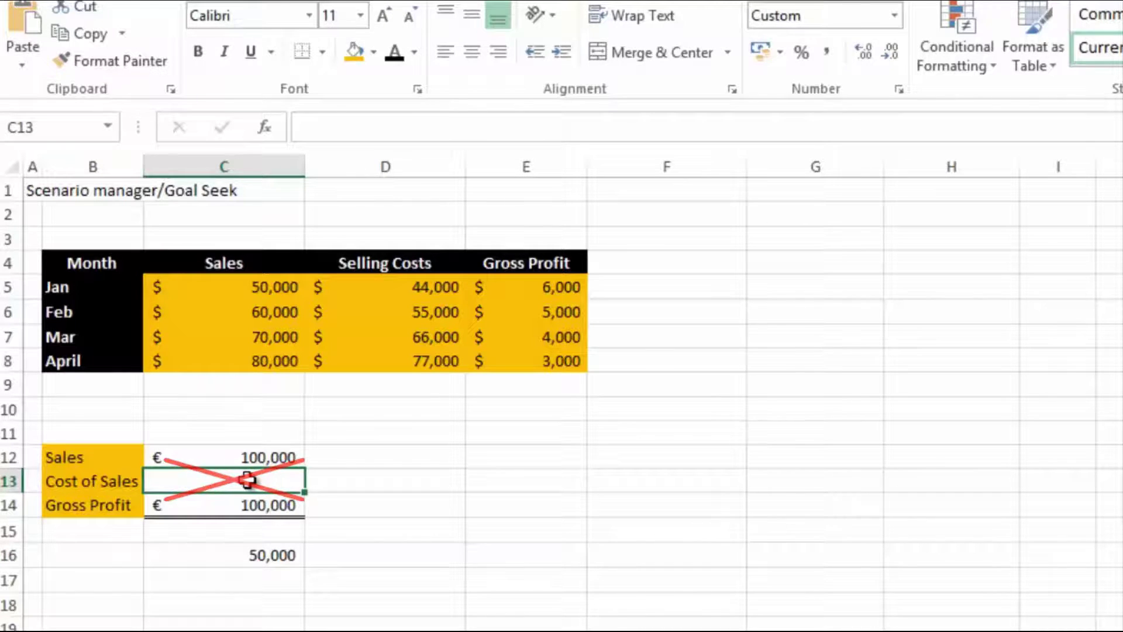
Step: Set up Goal Seek: set cell C14 to 50000 by changing Cost of Sales cell C13
key("alt+a")
key("w")
key("g")
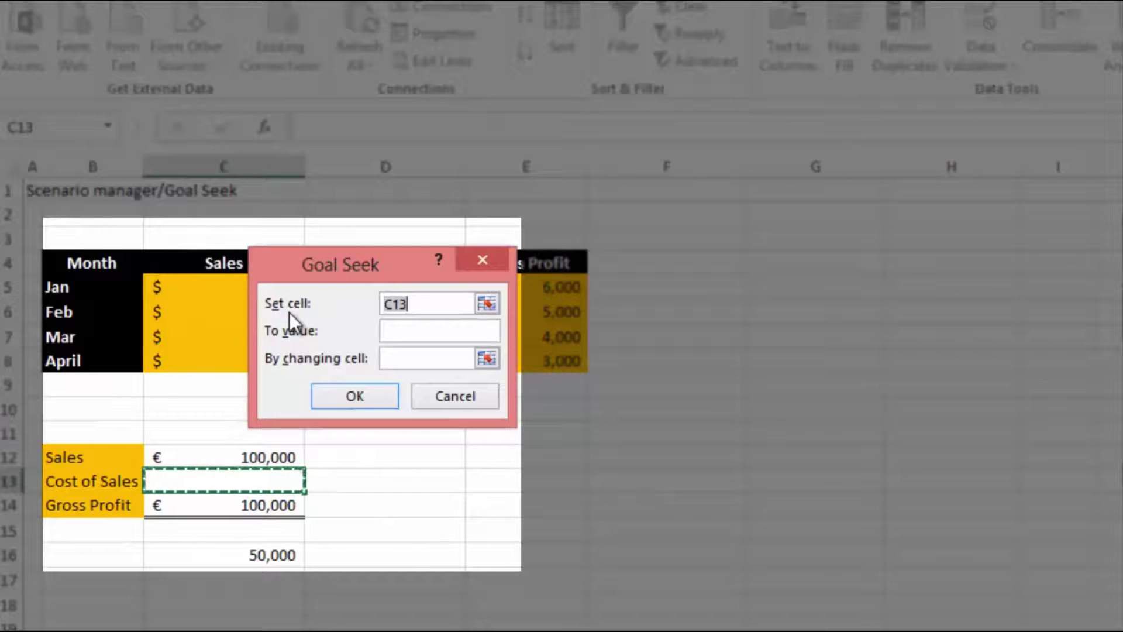
left_click(176, 505)
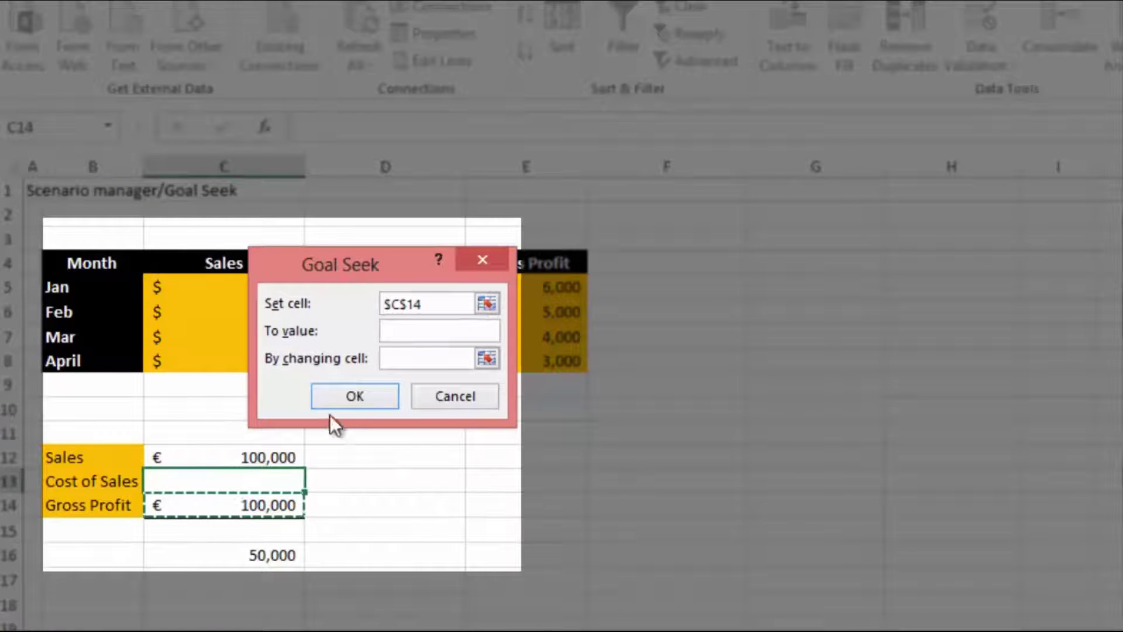
left_click(395, 329)
type("50000")
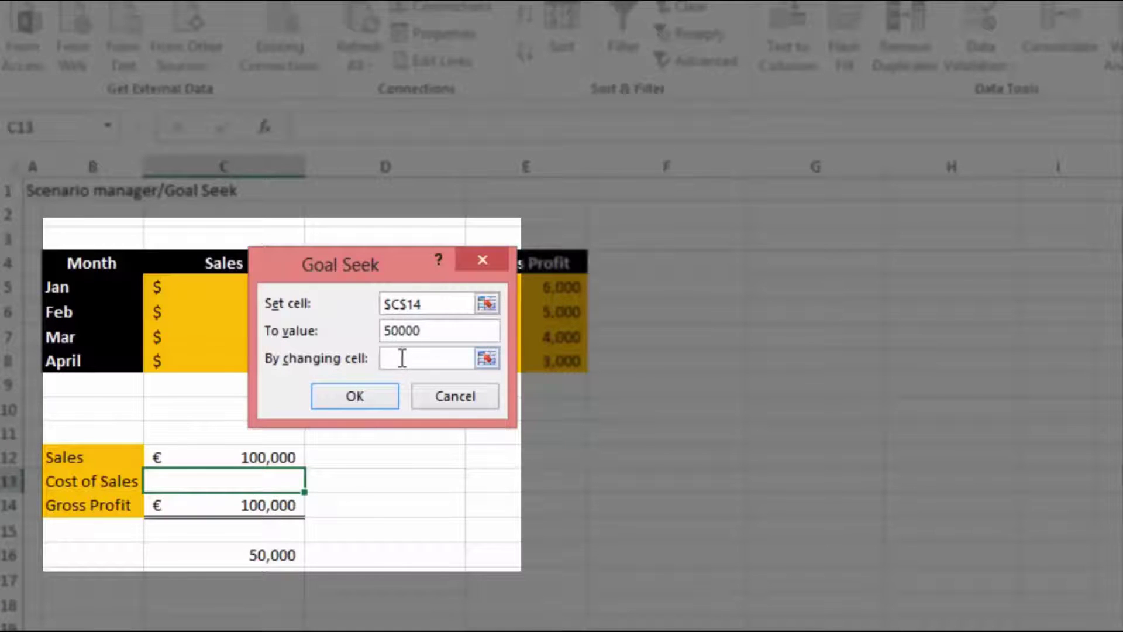
left_click(401, 358)
left_click(224, 480)
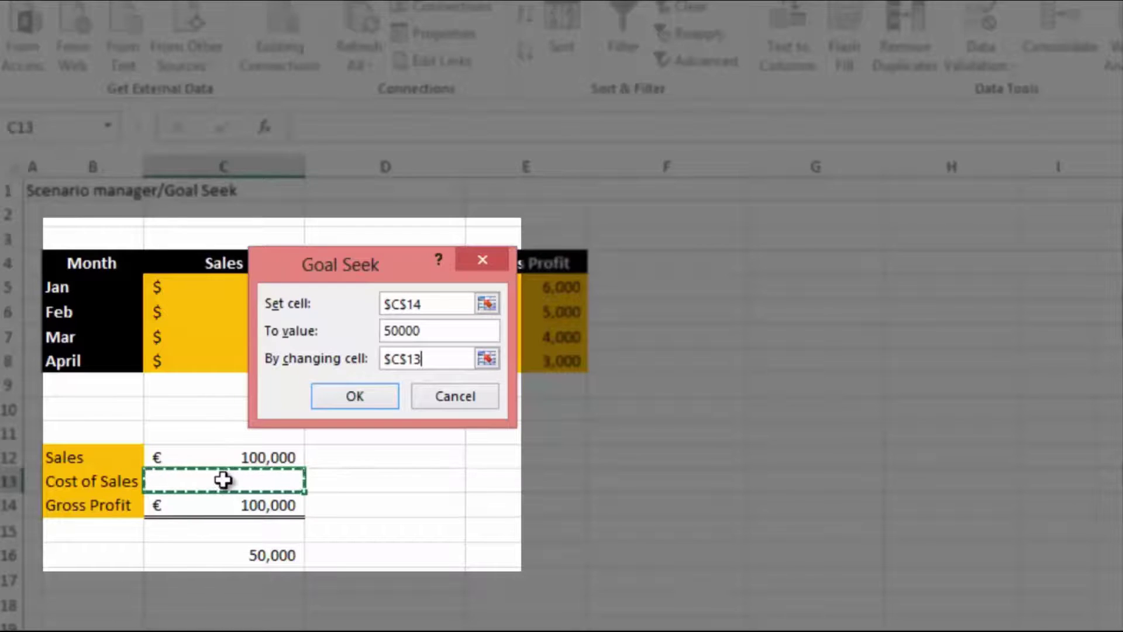
Step: Run Goal Seek and accept the solution, giving 50,000 in C13 and Gross Profit C14
left_click(361, 393)
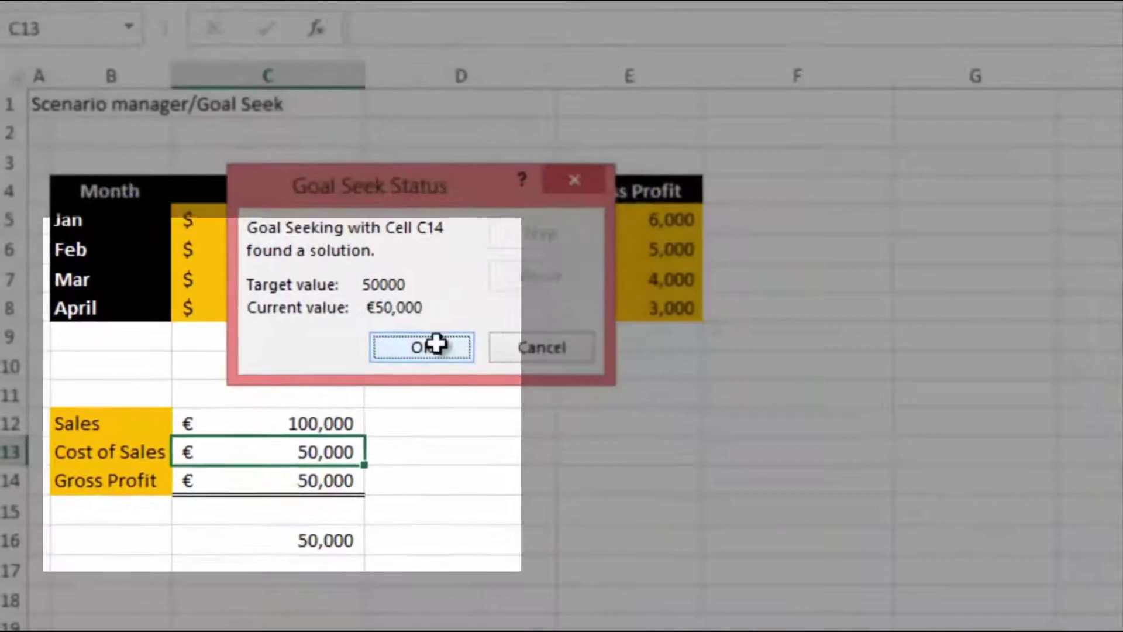
left_click(373, 389)
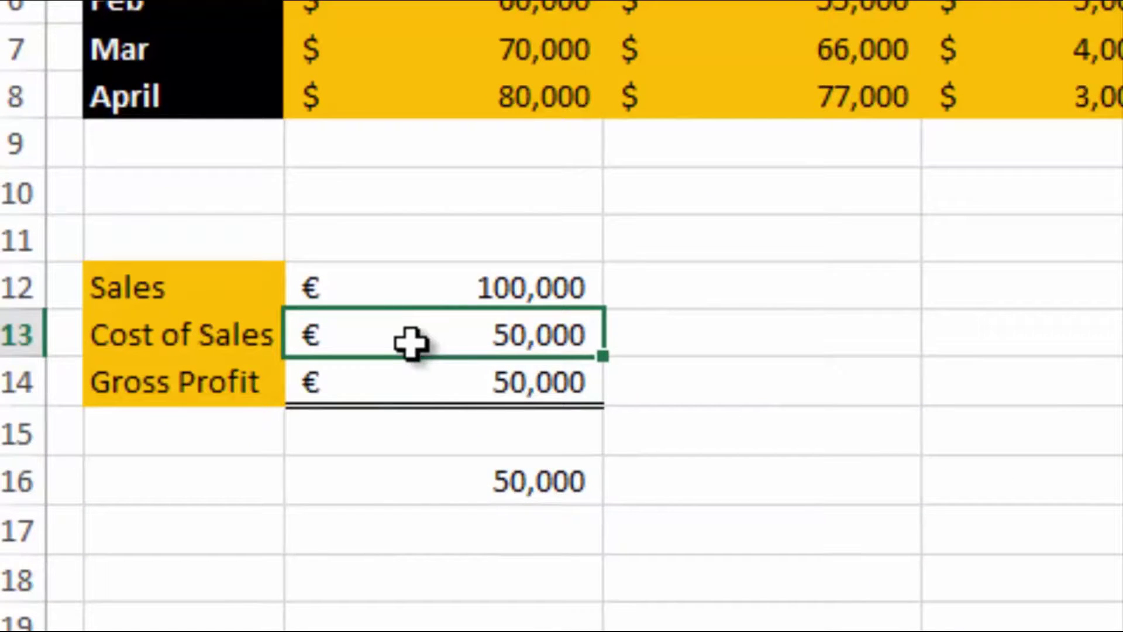
left_click(404, 391)
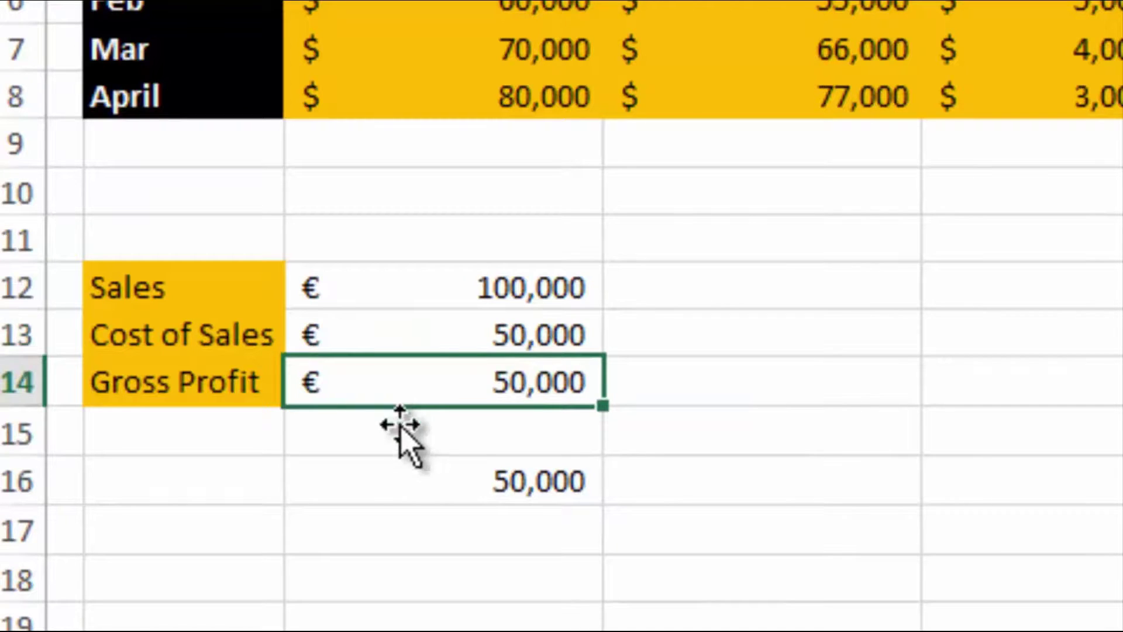
left_click(385, 485)
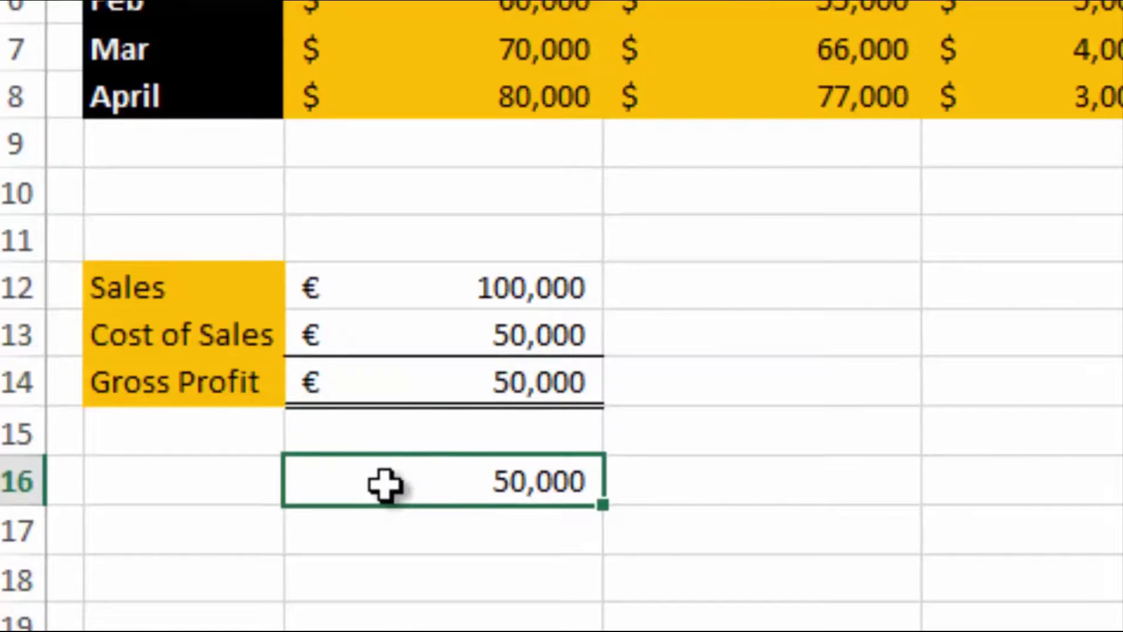